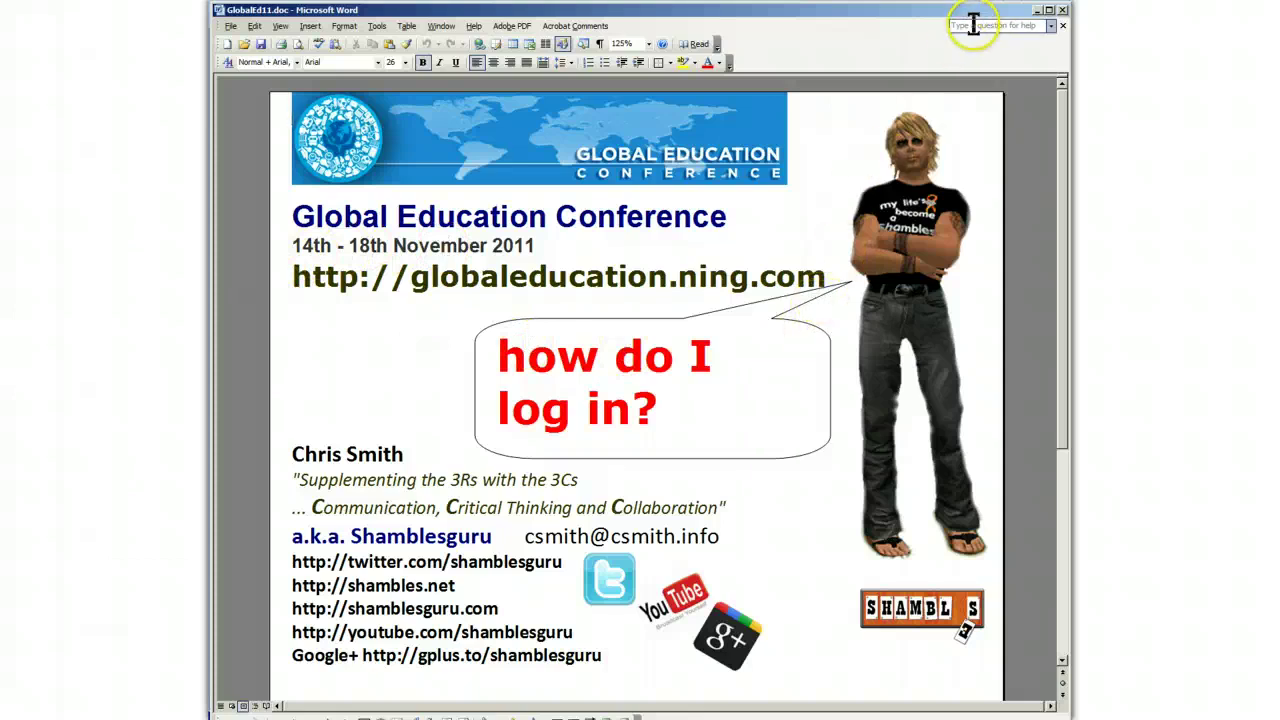
Step: Switch to the web browser and view the globaled11 tweet stream on TweetChat
left_click_drag(935, 16, 271, 100)
left_click(378, 660)
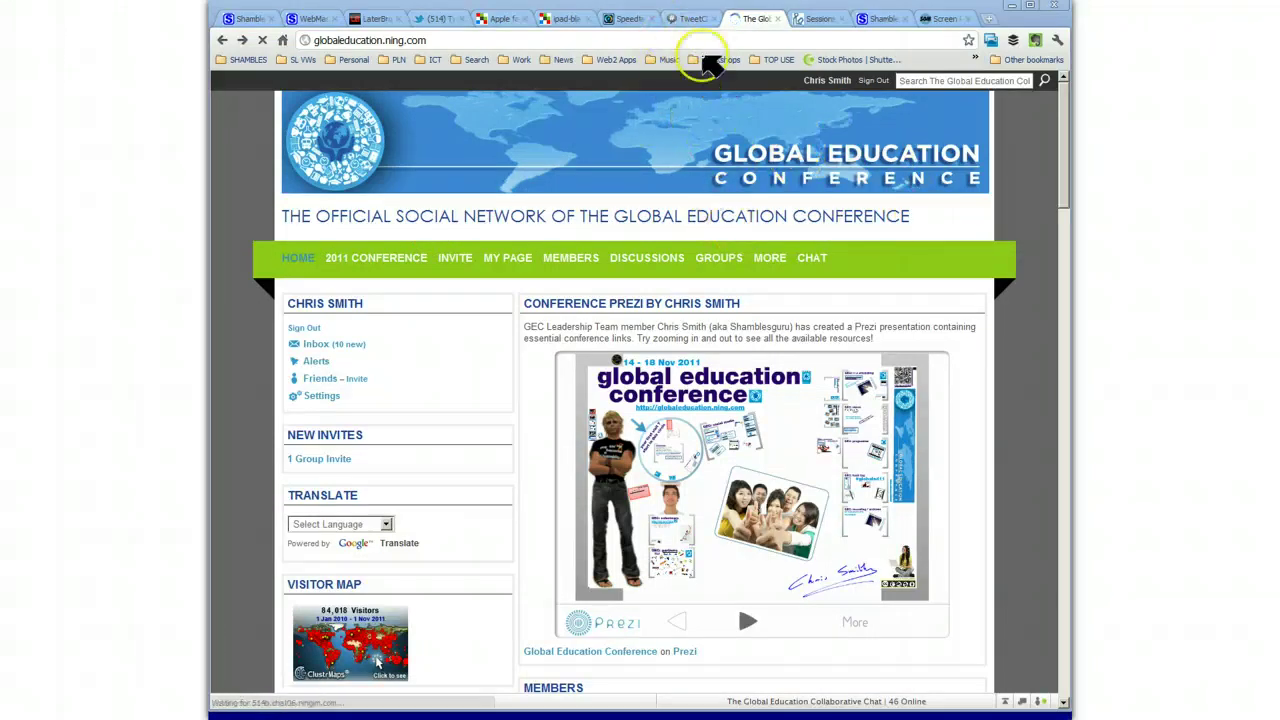
left_click(688, 19)
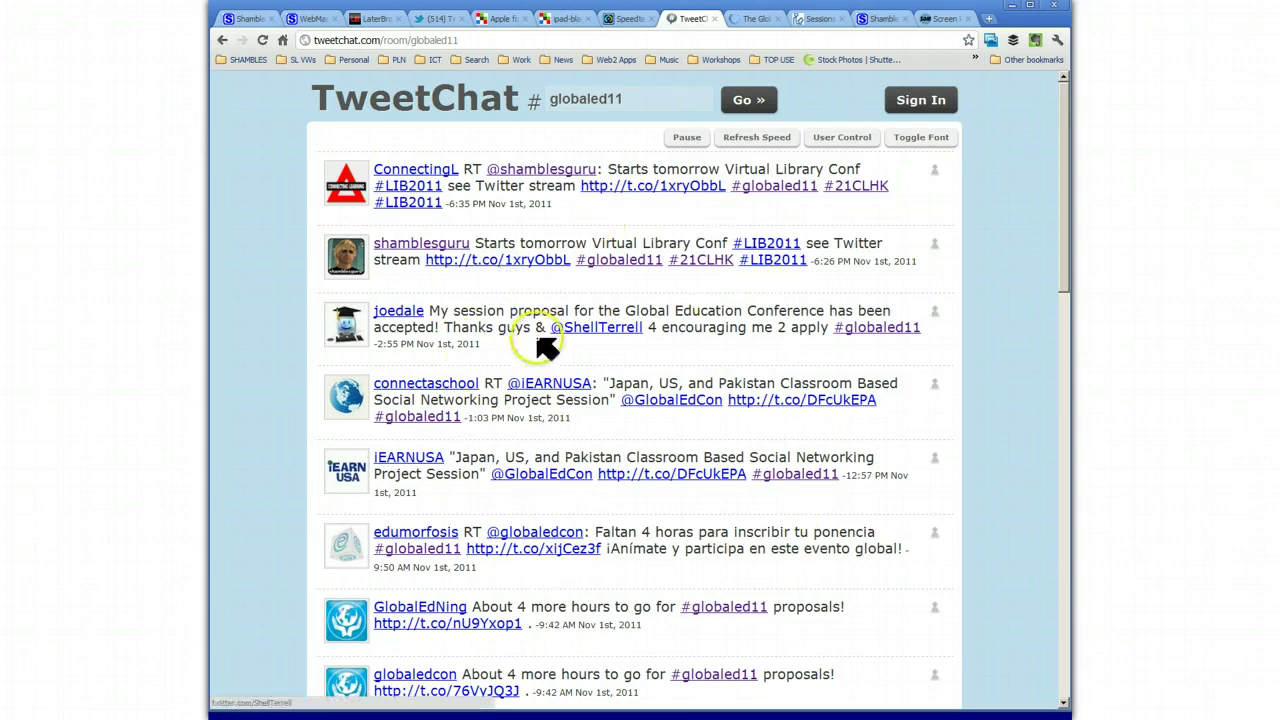
Step: Return to the Global Education Conference home page, zoom its Prezi to the "GEC: venue" section and go back to the overview
left_click(750, 22)
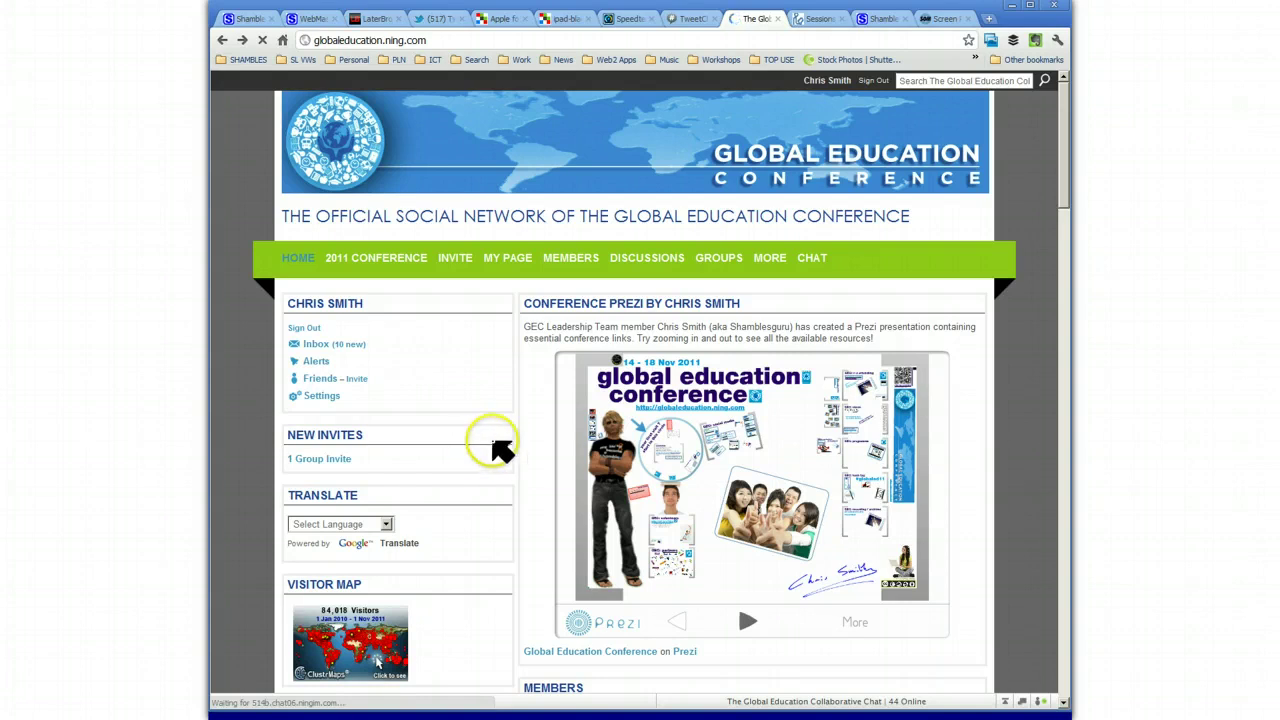
mouse_move(575, 424)
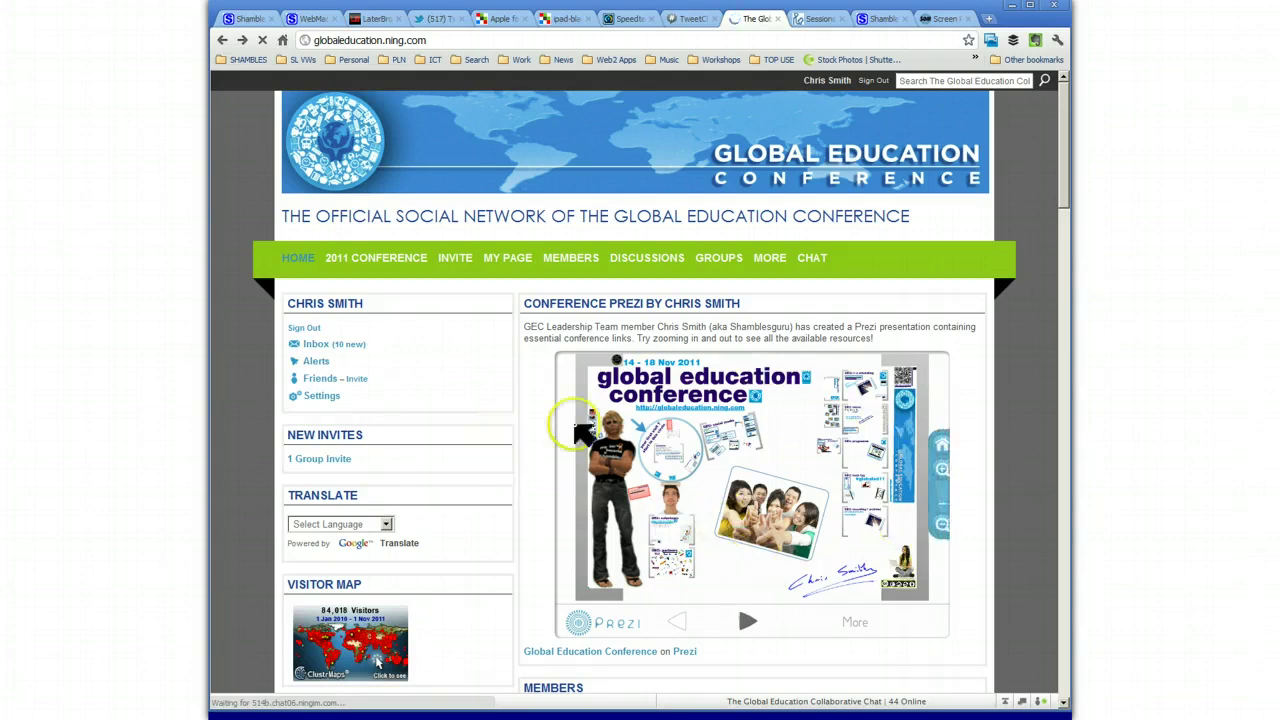
left_click(873, 426)
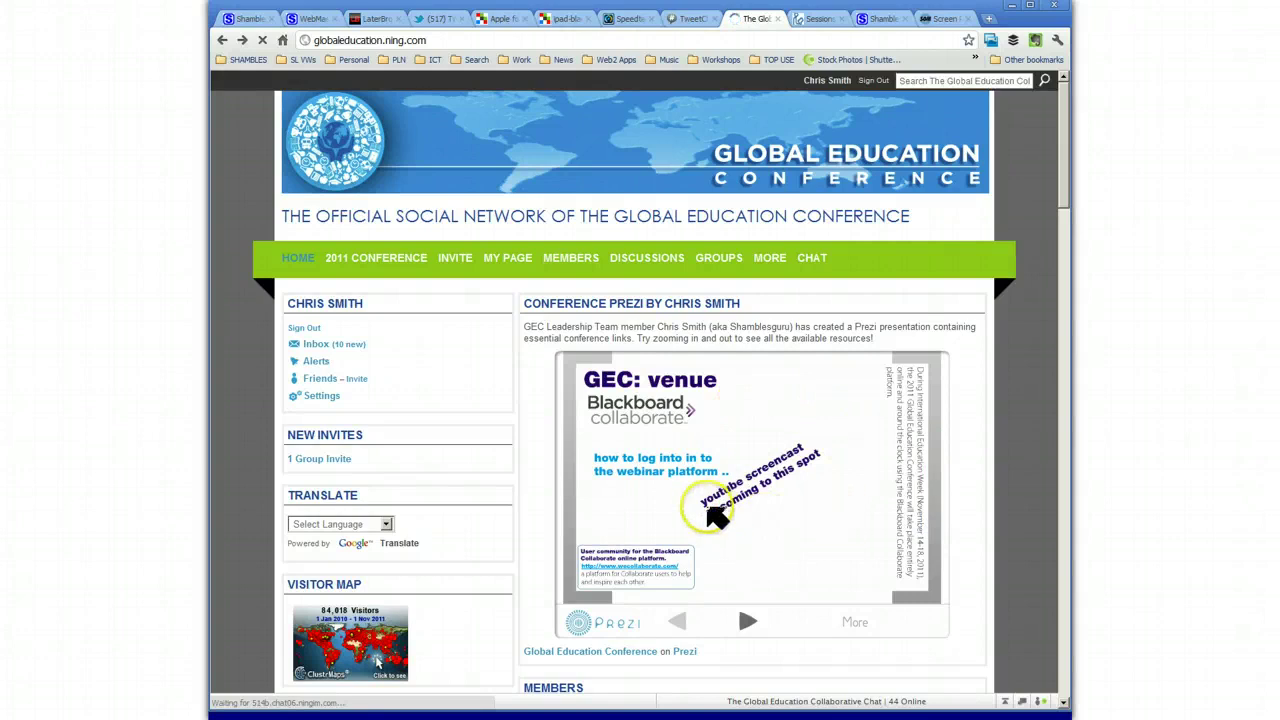
left_click(934, 449)
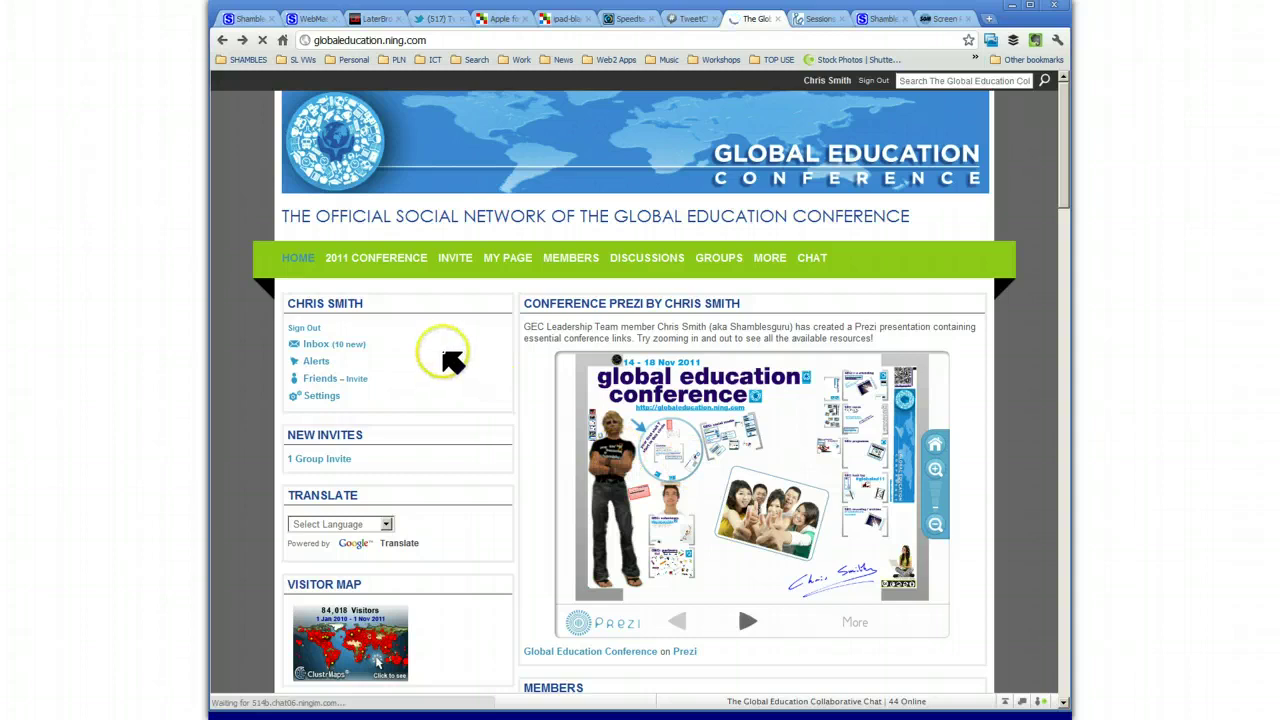
Step: Open the conference's 2011 Sessions and Schedule page and look through the list of time-zone schedule links
mouse_move(363, 268)
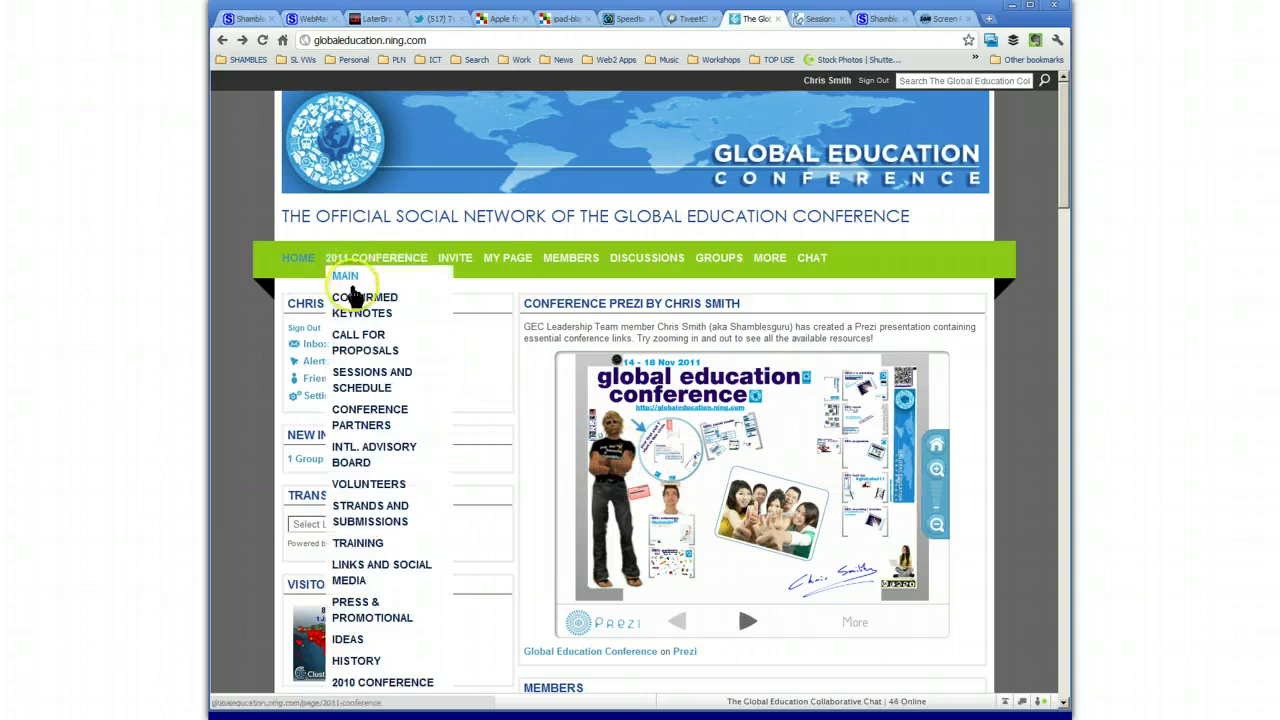
left_click(370, 374)
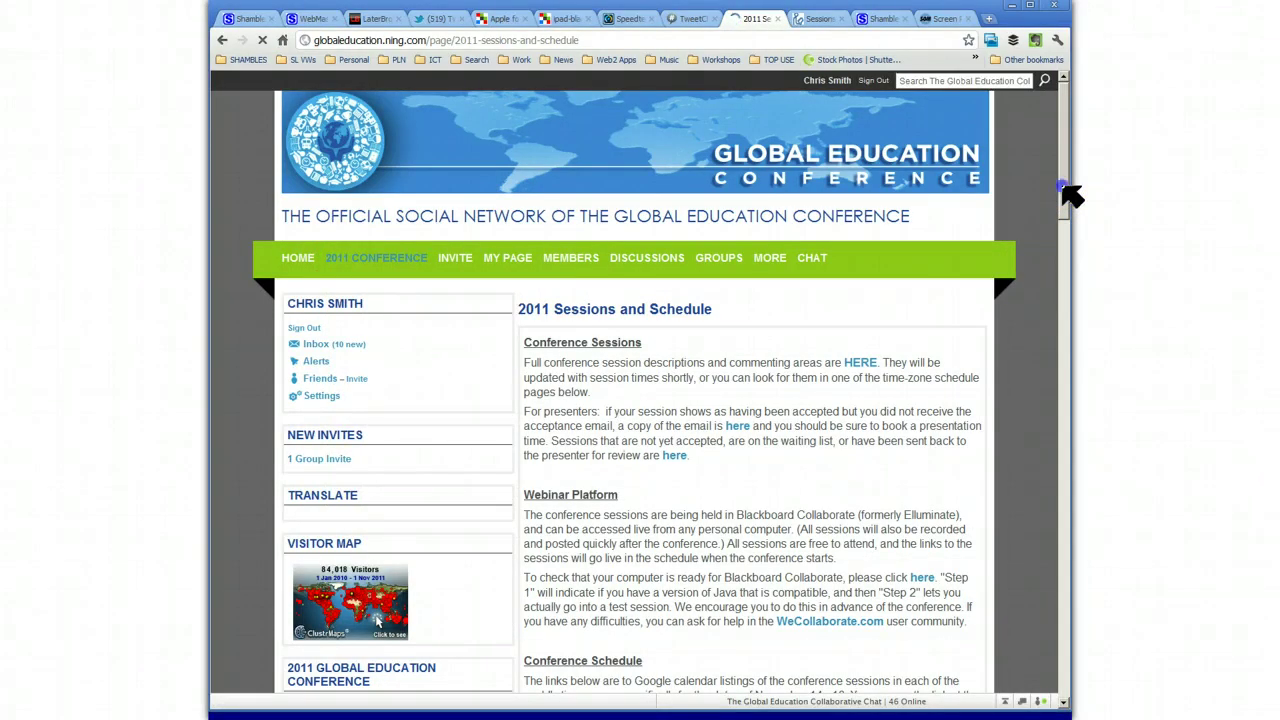
left_click_drag(1070, 196, 1073, 315)
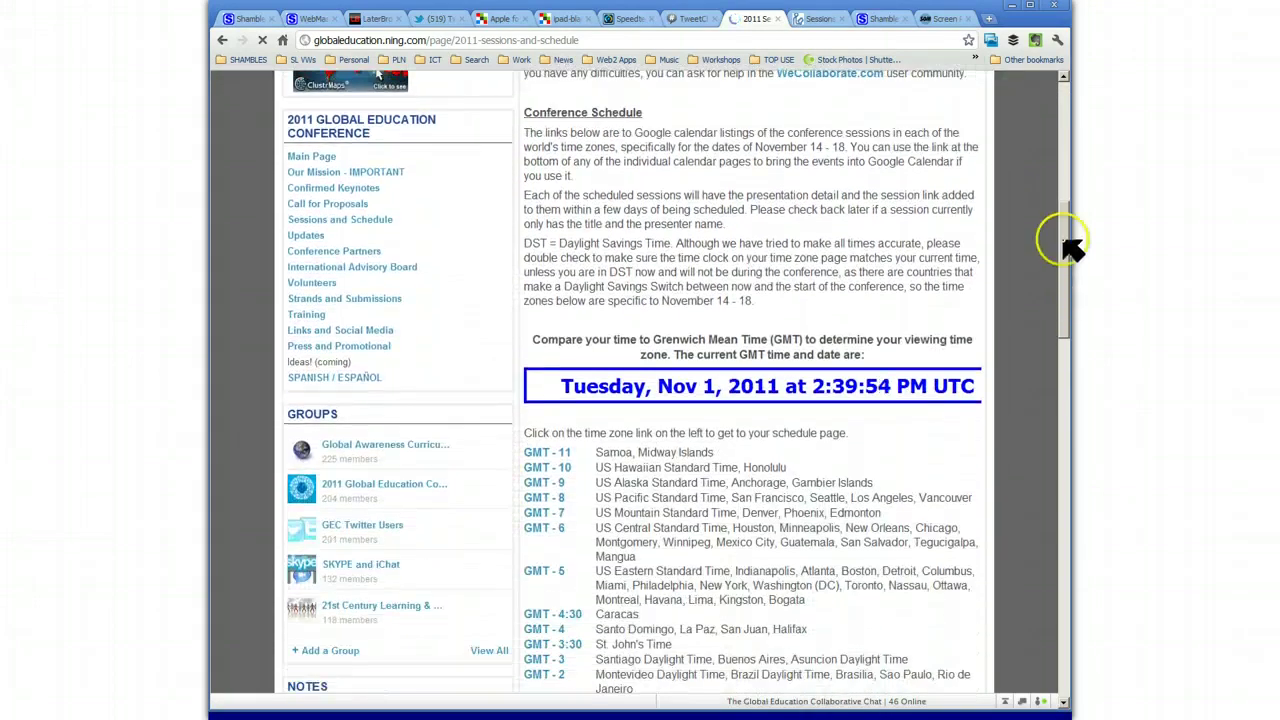
left_click_drag(1064, 243, 1071, 371)
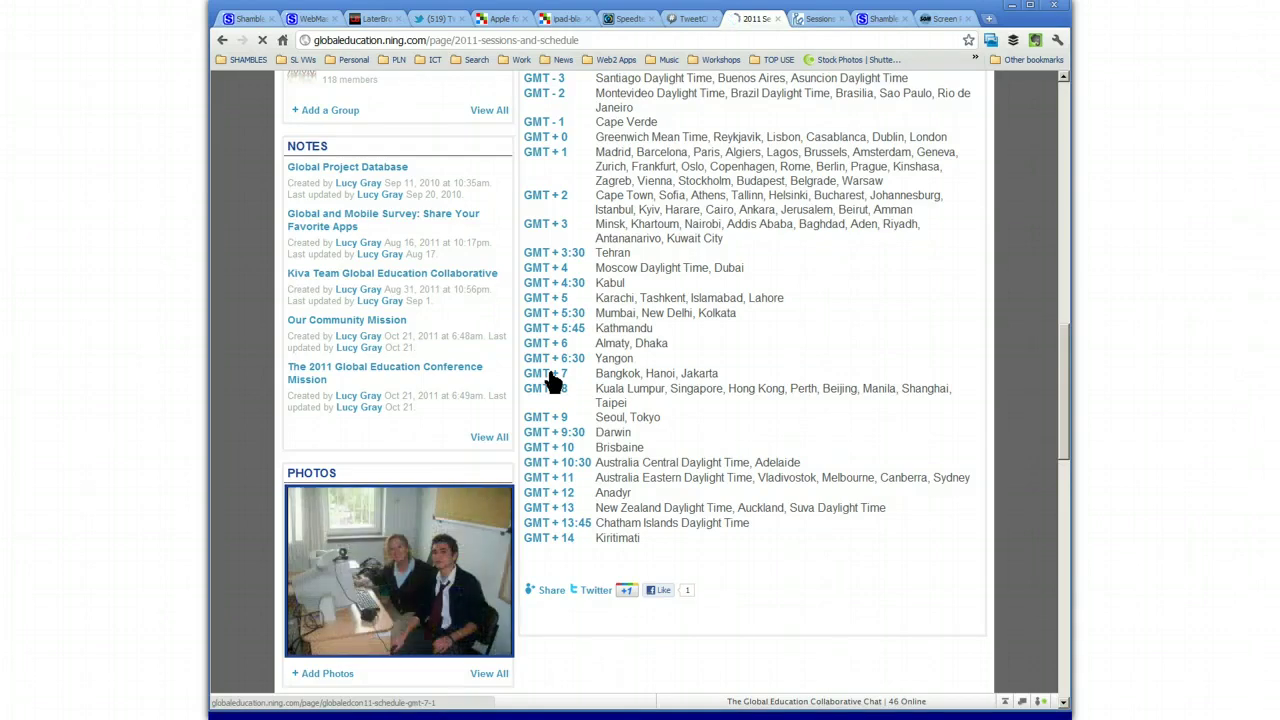
left_click(552, 386)
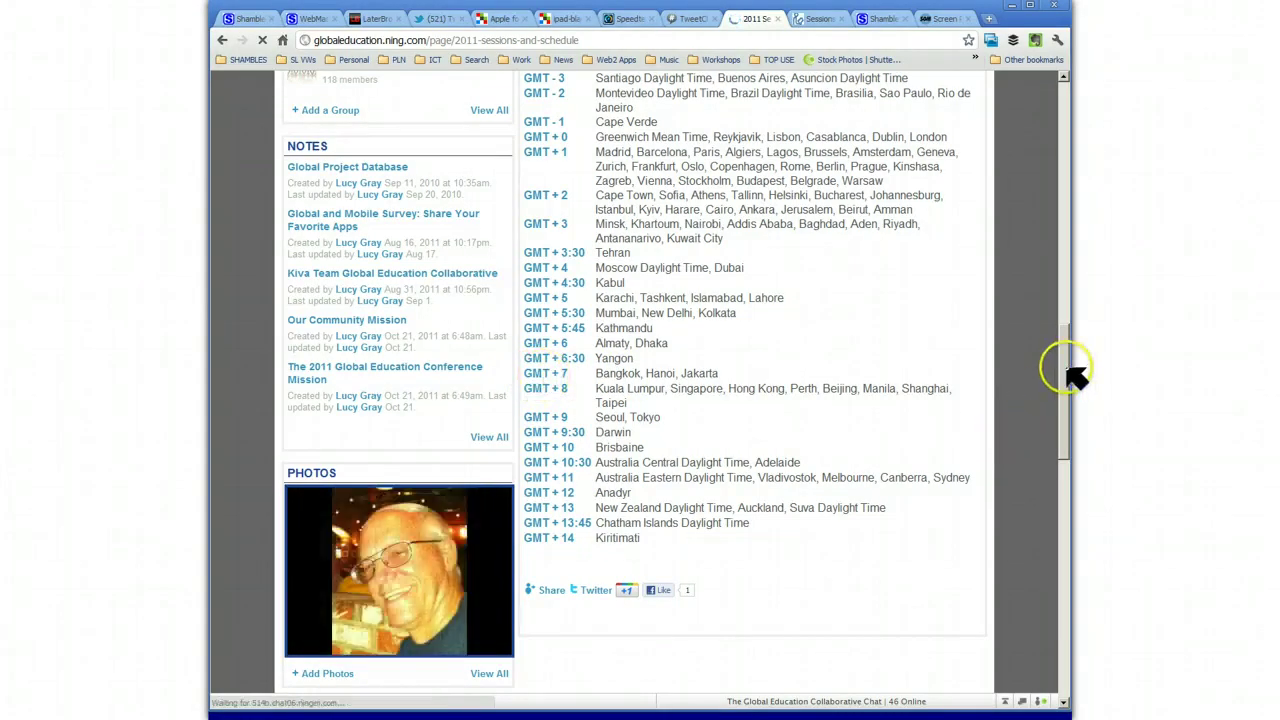
left_click_drag(1068, 368, 1063, 103)
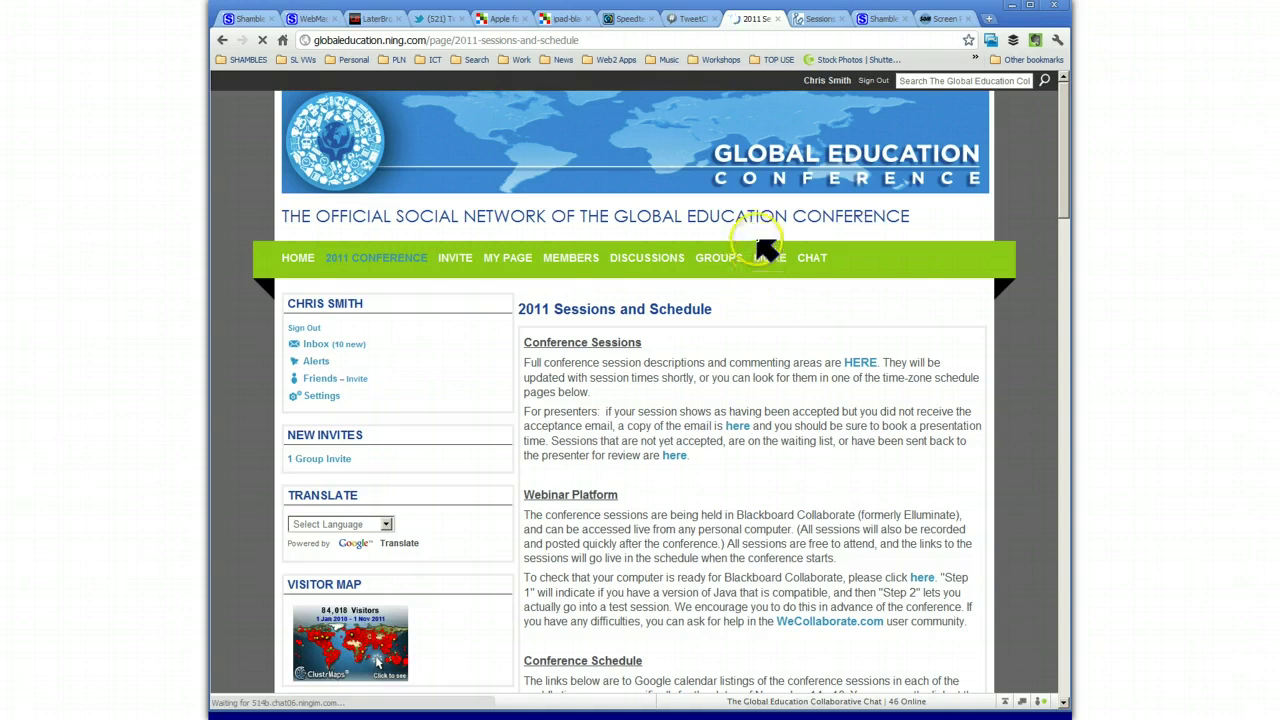
Step: From the Library 2.0 Sessions and Schedule page, open the GMT + 7 presenter schedule
left_click(818, 20)
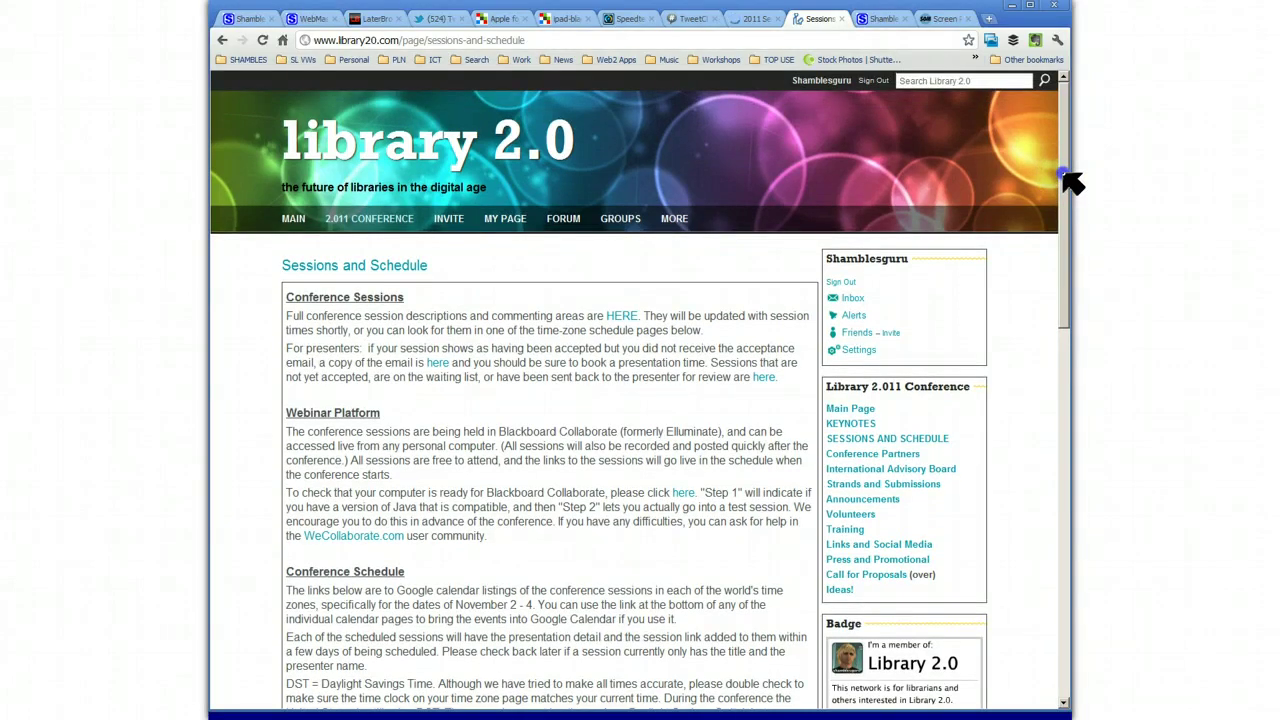
left_click_drag(1064, 175, 1046, 578)
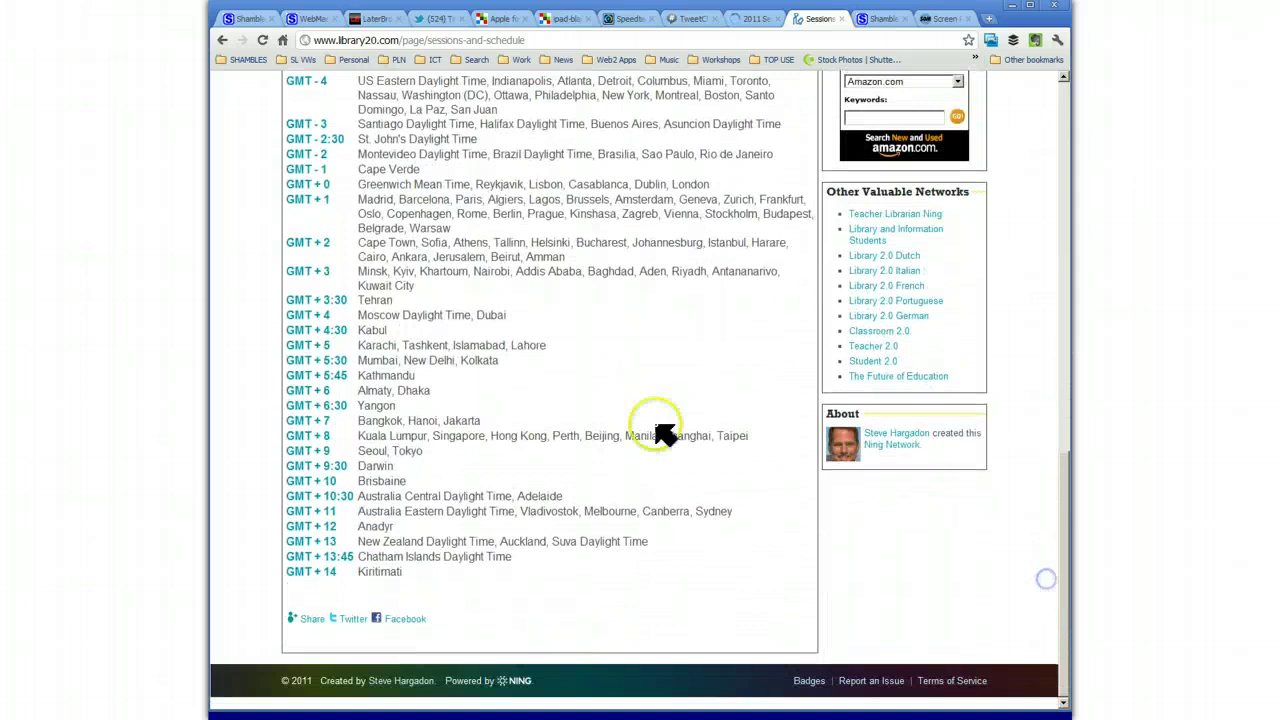
left_click(302, 425)
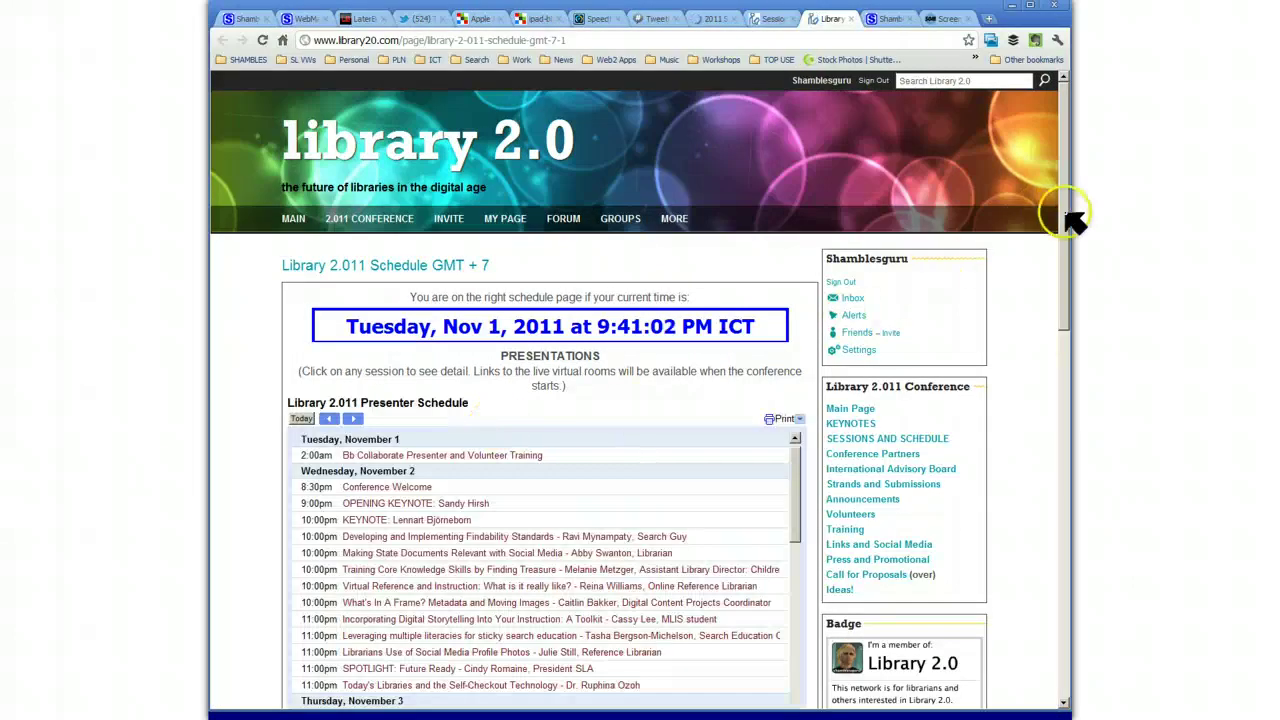
left_click_drag(1066, 214, 1063, 294)
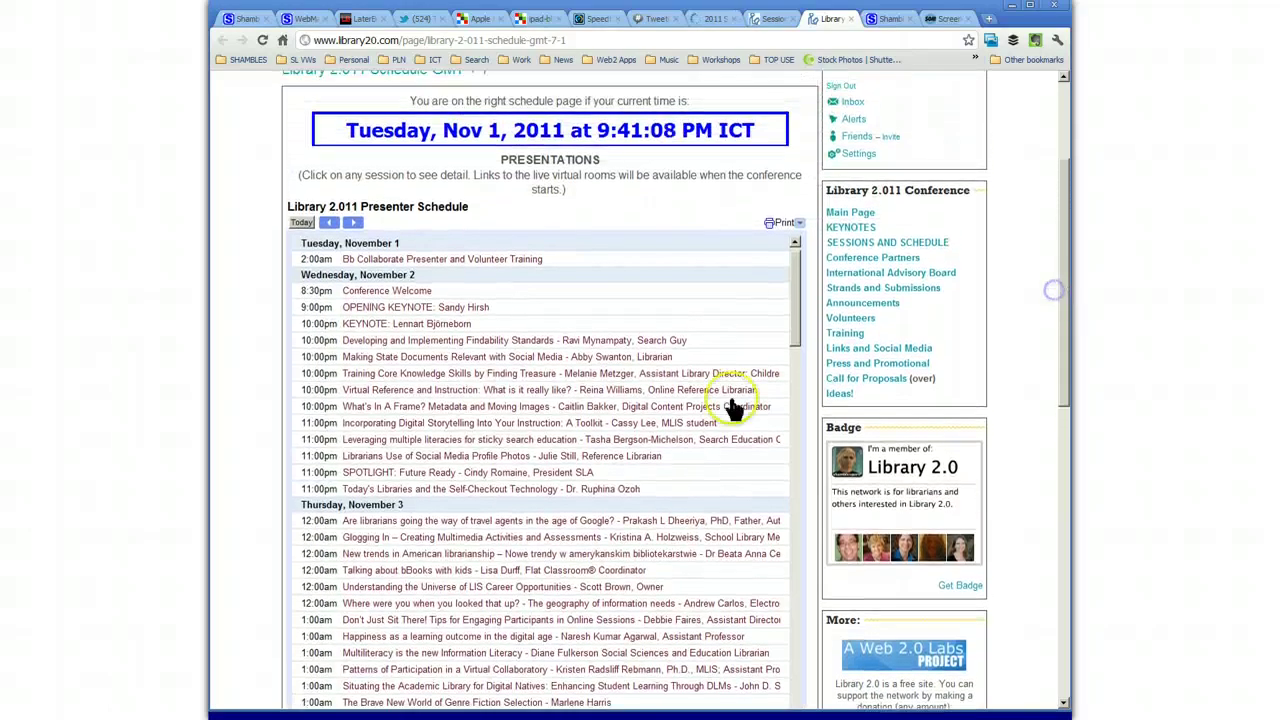
Step: Expand the November 2, 9:00pm opening keynote entry and highlight the session link in its description
left_click(370, 312)
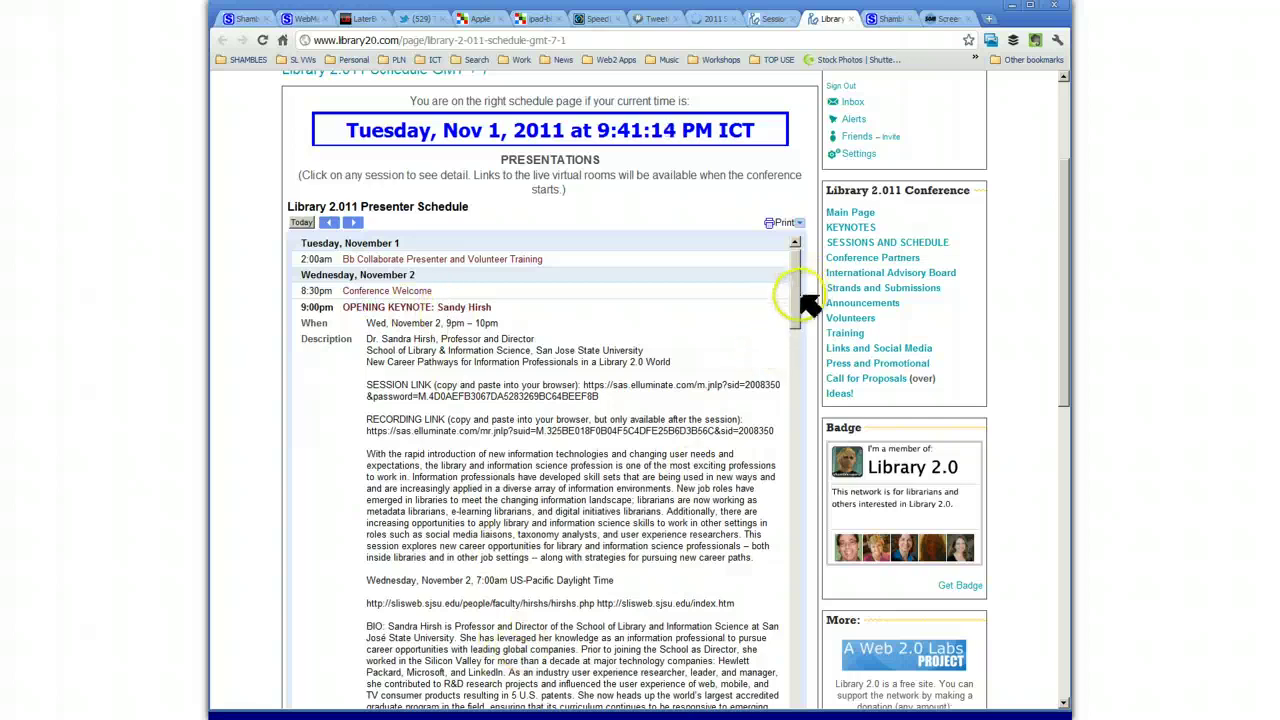
mouse_move(796, 306)
left_mouse_down()
mouse_move(800, 350)
mouse_move(802, 320)
left_mouse_up()
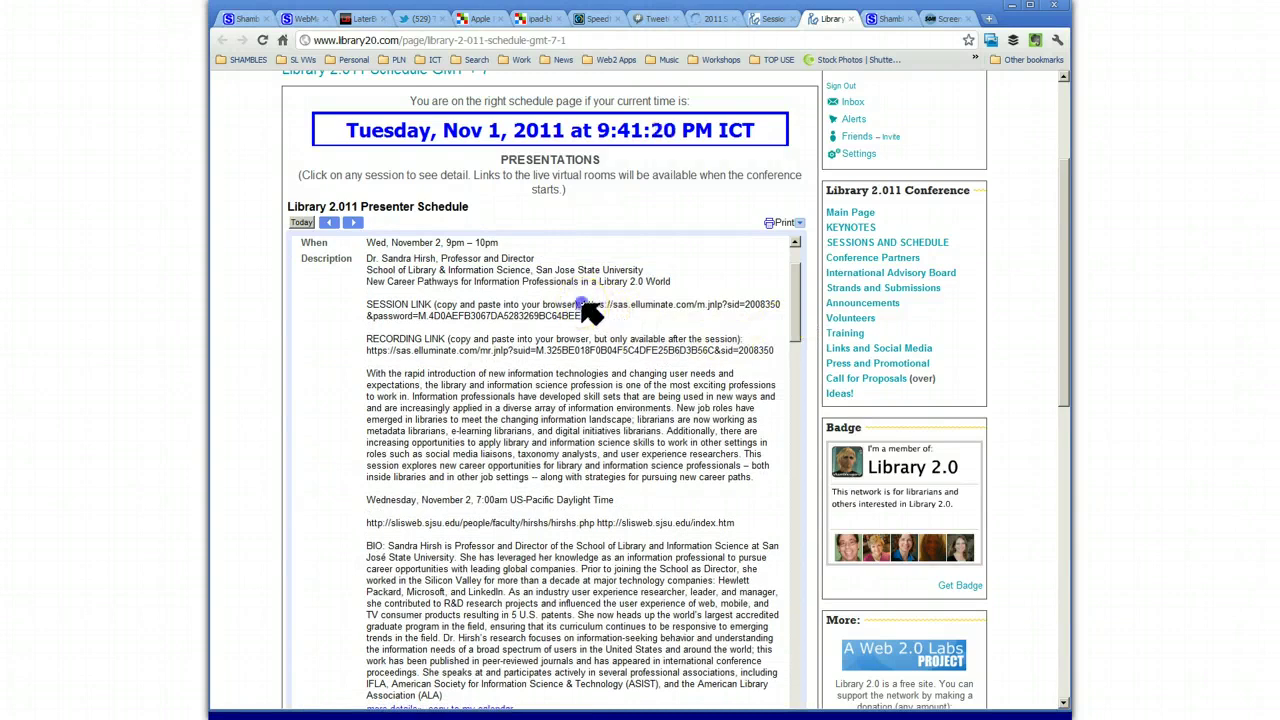
left_click_drag(581, 304, 613, 317)
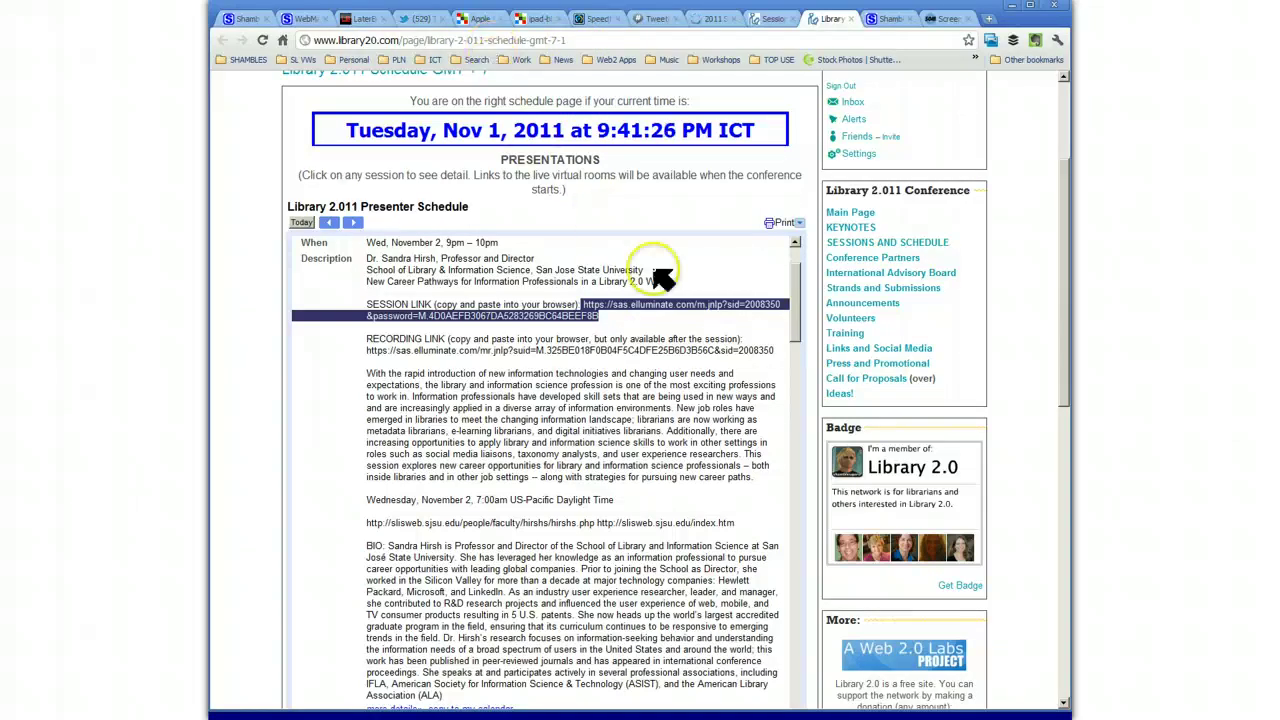
left_click(659, 327)
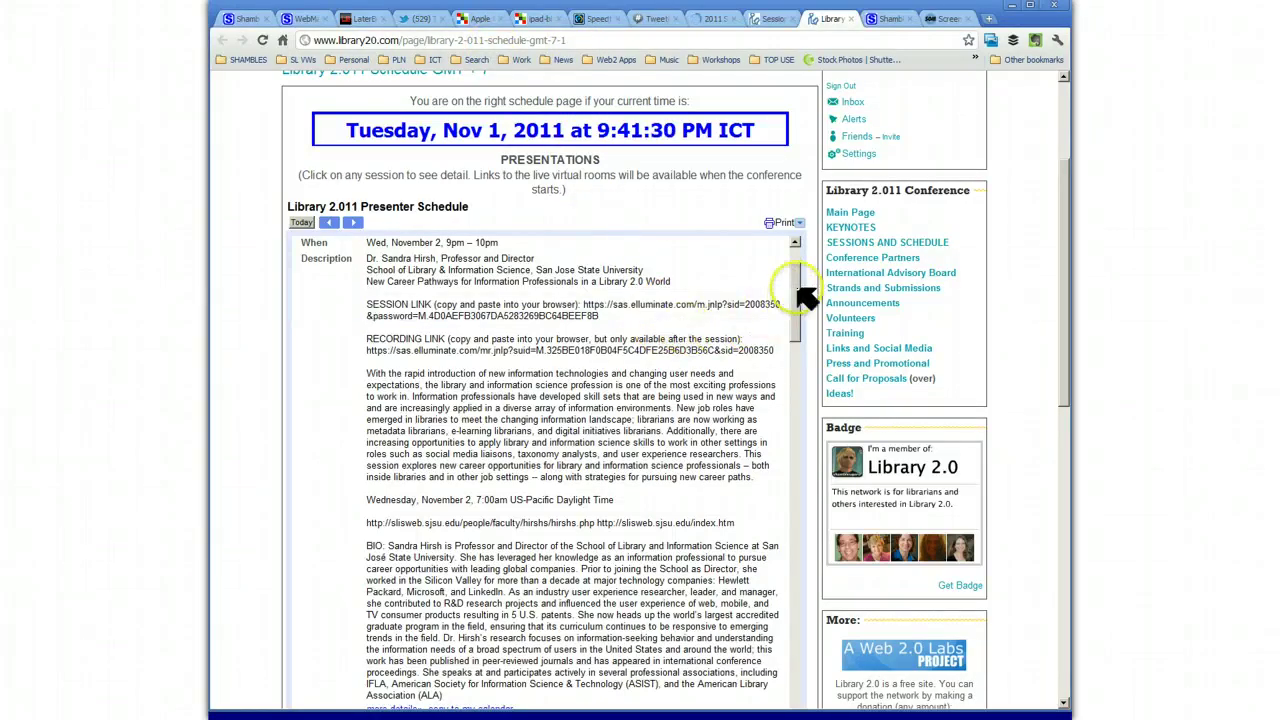
Step: Open the opening keynote's full details in Google Calendar and follow its session link to the Blackboard Collaborate login page
left_click_drag(799, 289, 806, 349)
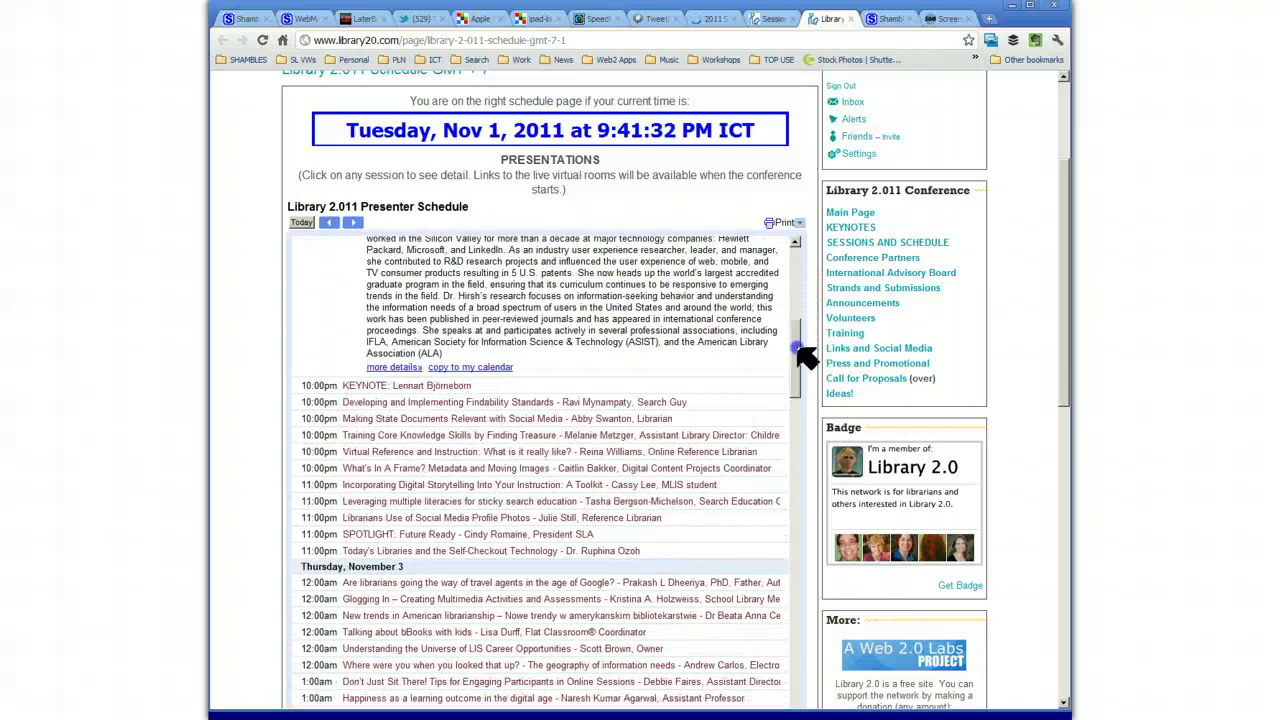
left_click(400, 368)
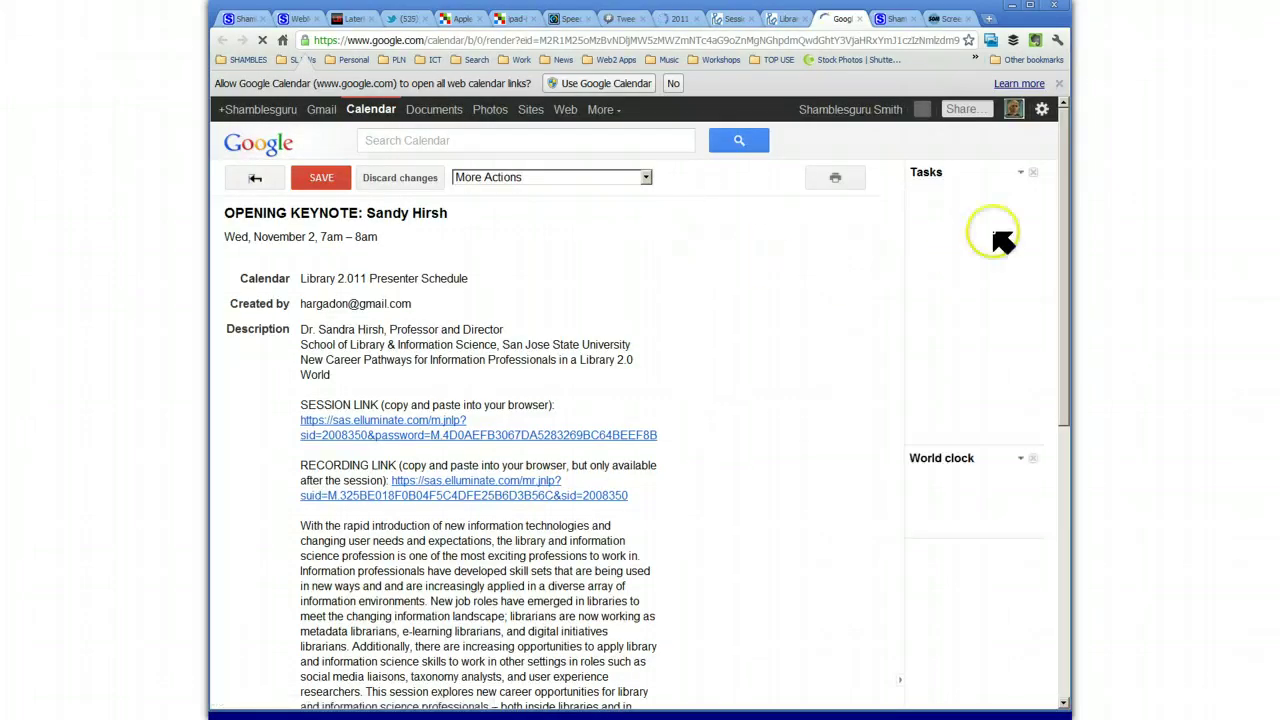
left_click_drag(1066, 203, 1058, 305)
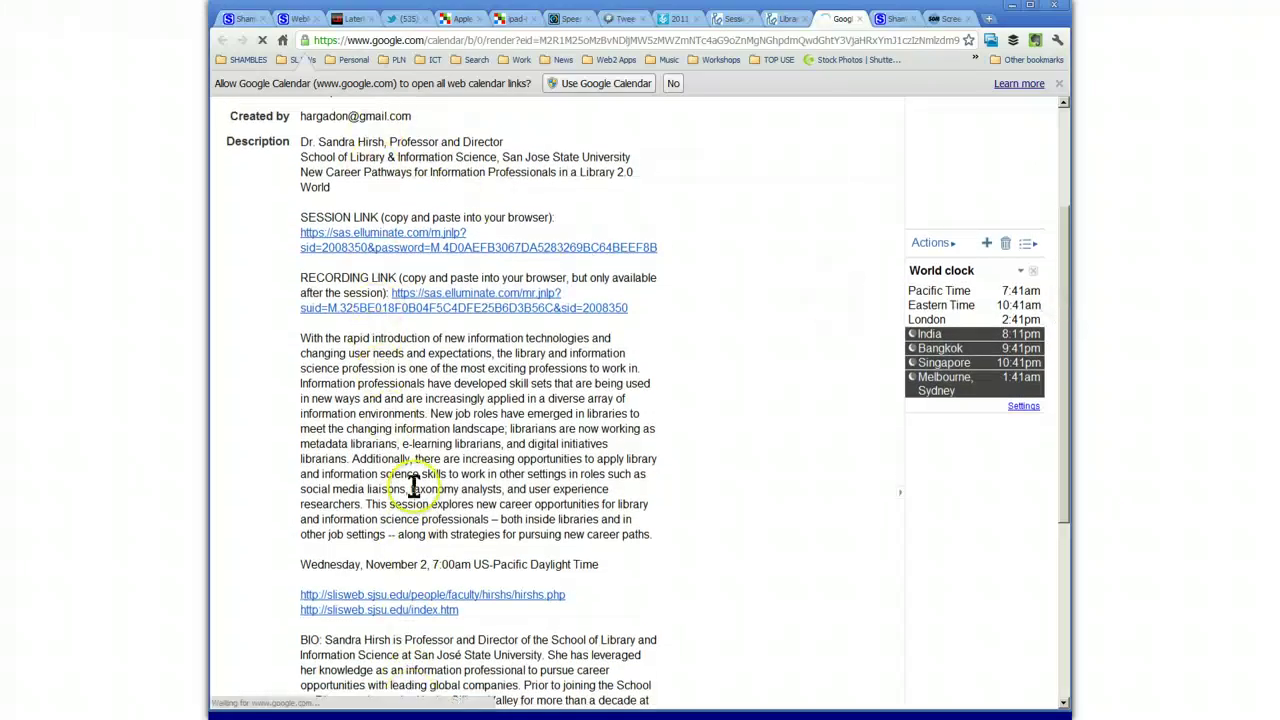
left_click(418, 235)
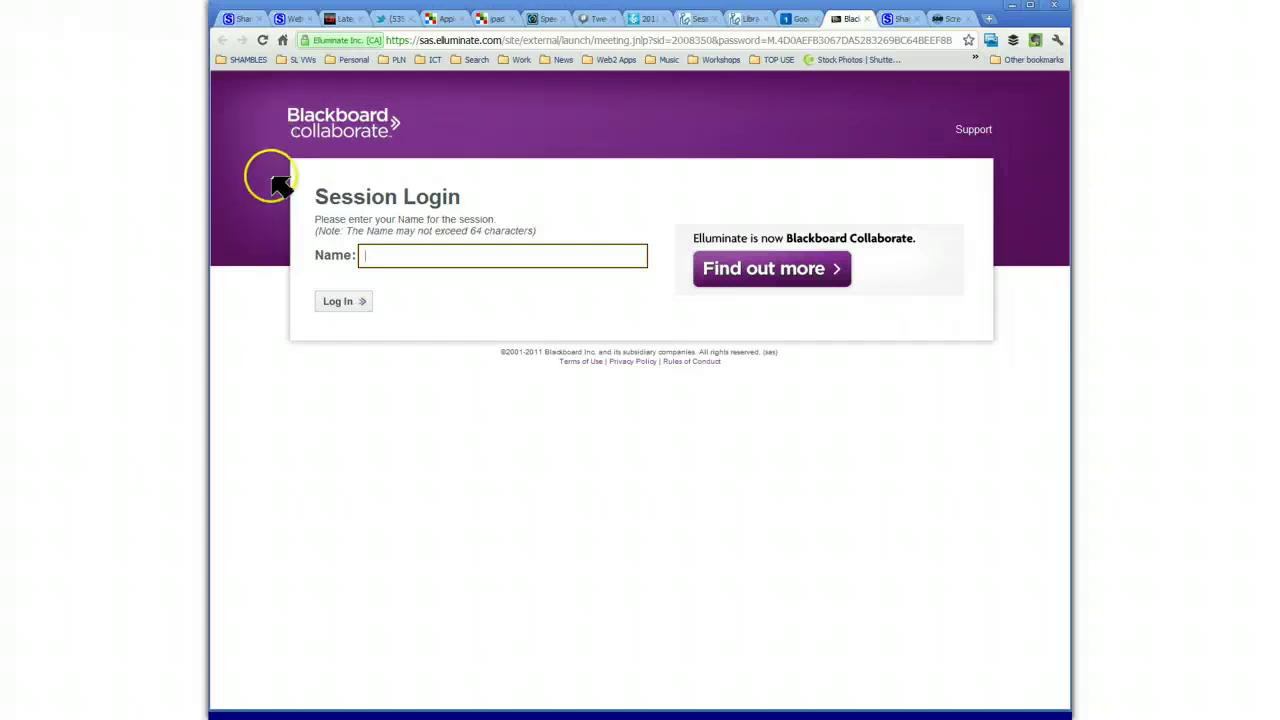
Step: Enter the participant's display name on the Session Login page and log in to the Blackboard Collaborate session
left_click(373, 256)
left_click(403, 277)
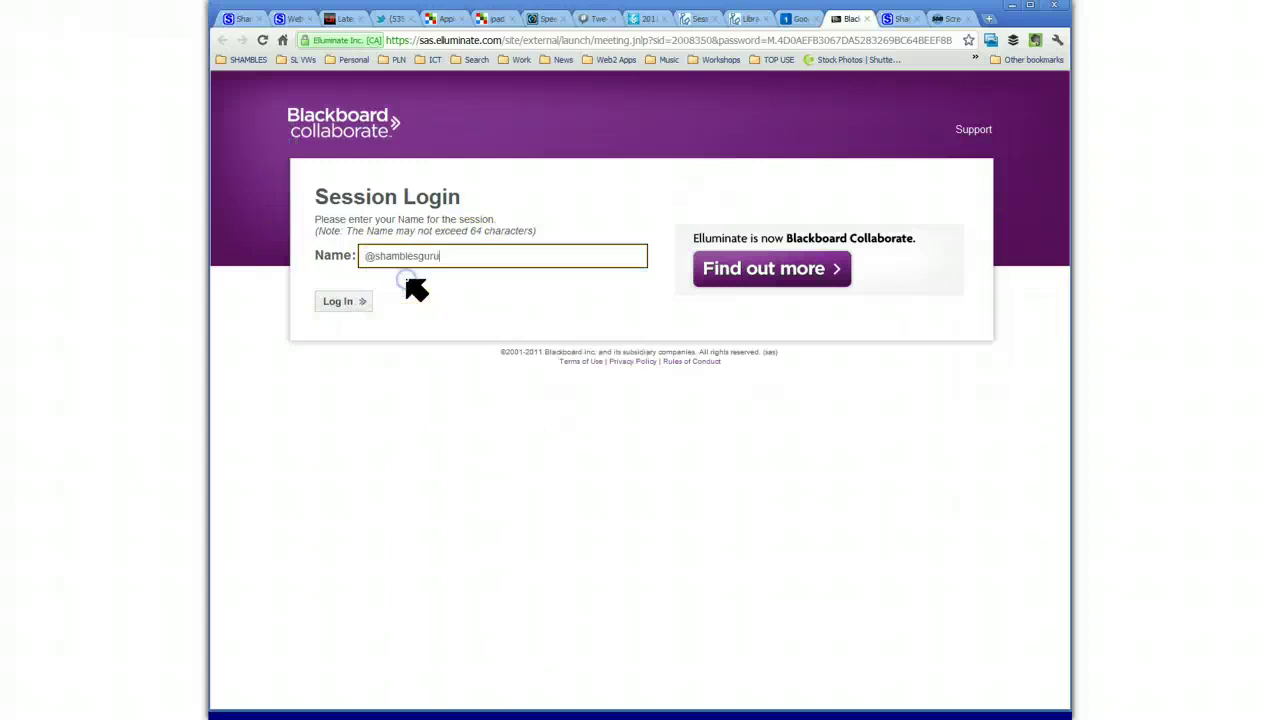
left_click(378, 262)
left_click(341, 303)
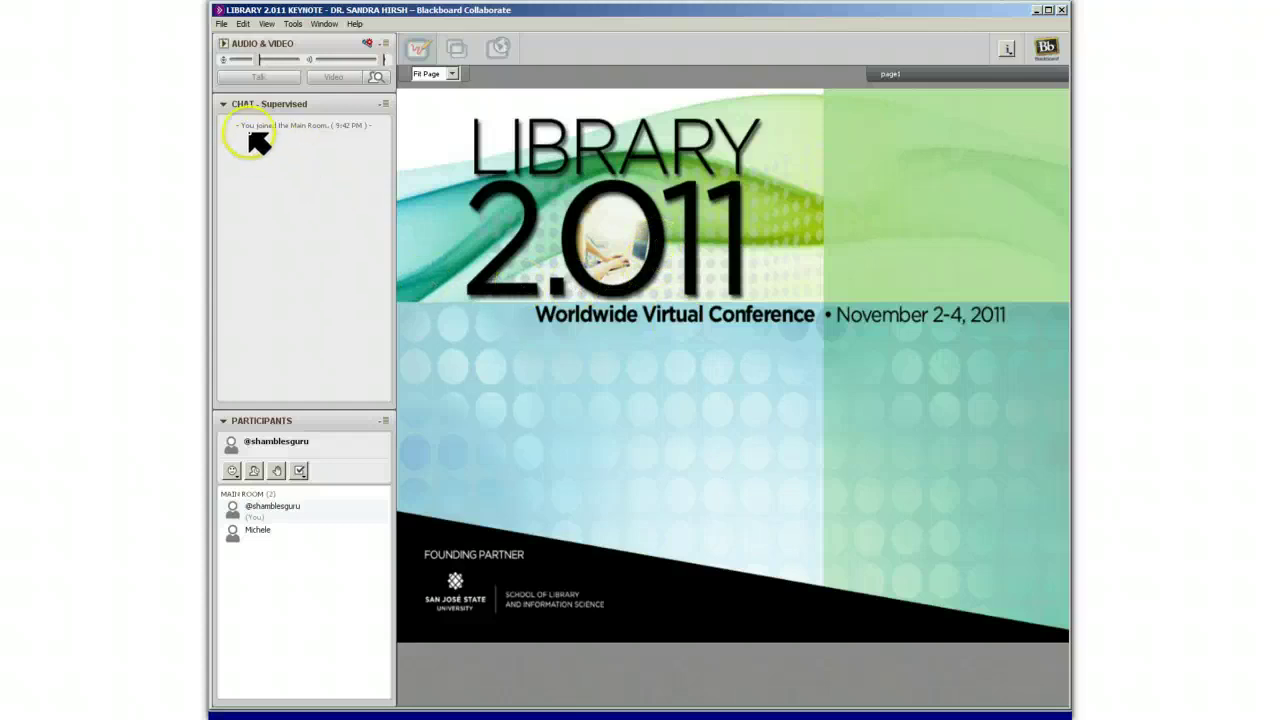
Step: Try the microphone talk control and look over the audio tools, including the Audio Setup Wizard option
left_click(258, 78)
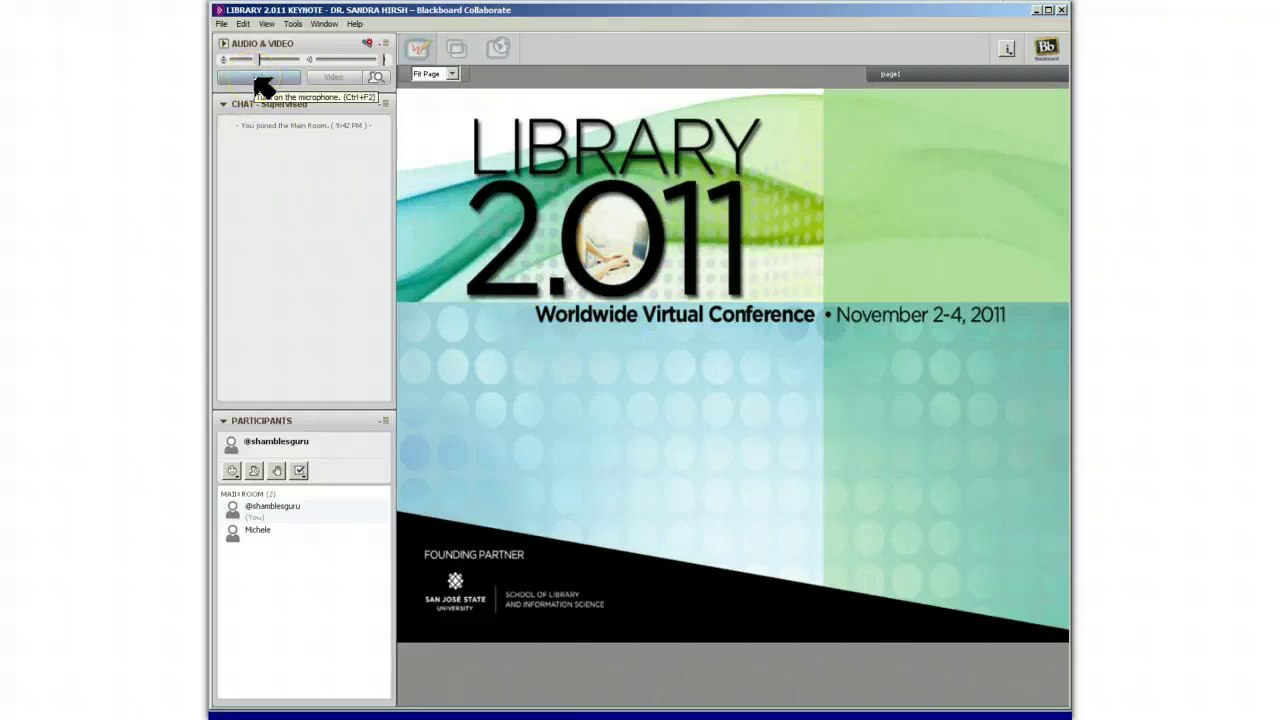
left_click(292, 24)
mouse_move(310, 53)
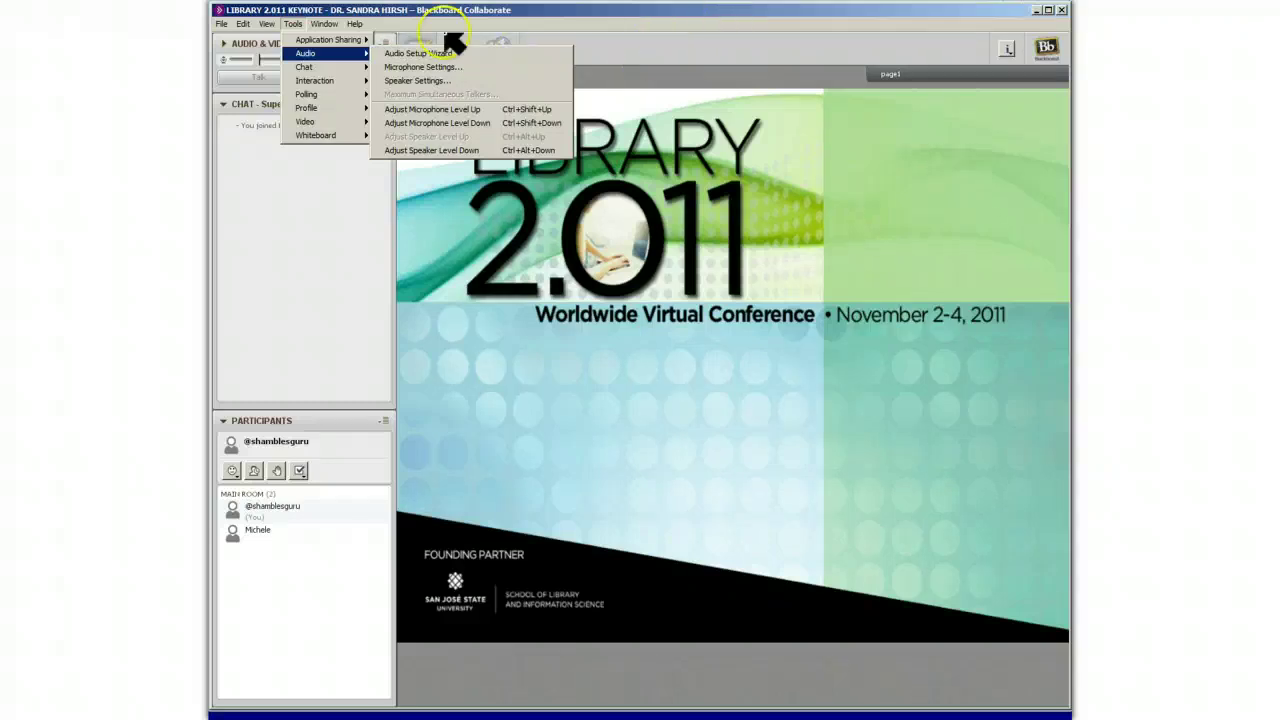
left_click(643, 20)
left_click(300, 551)
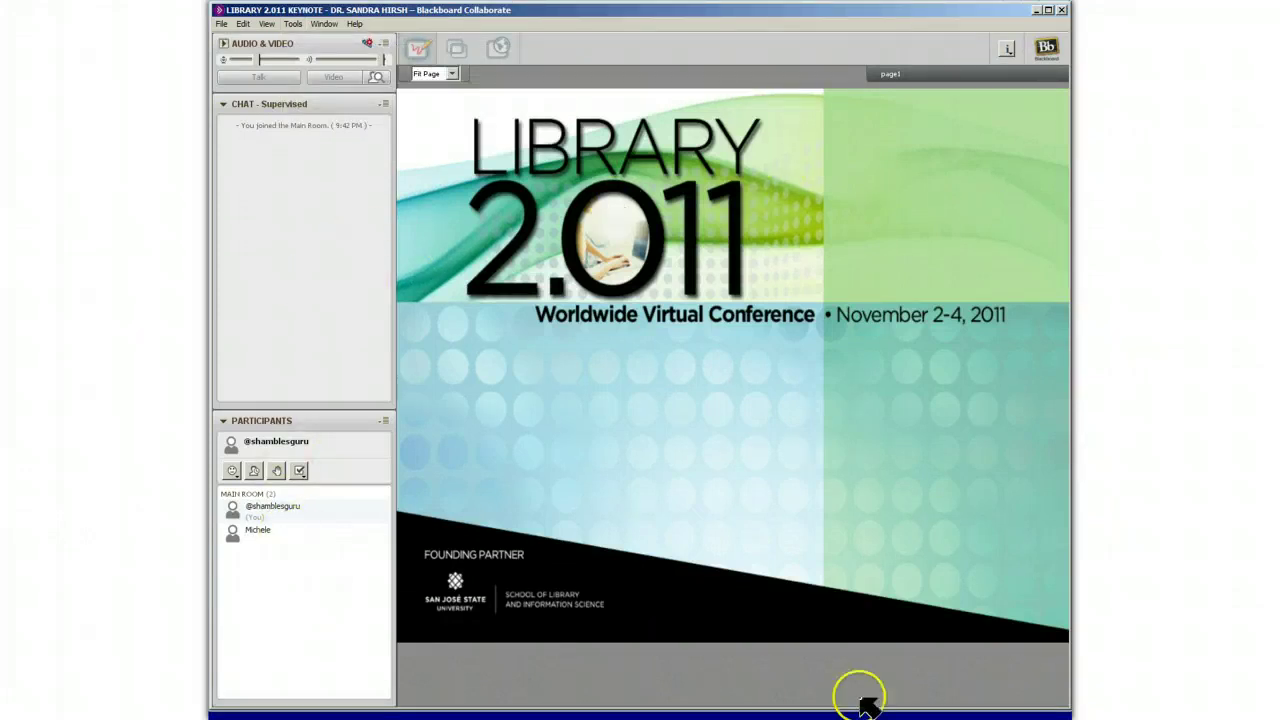
left_click(568, 641)
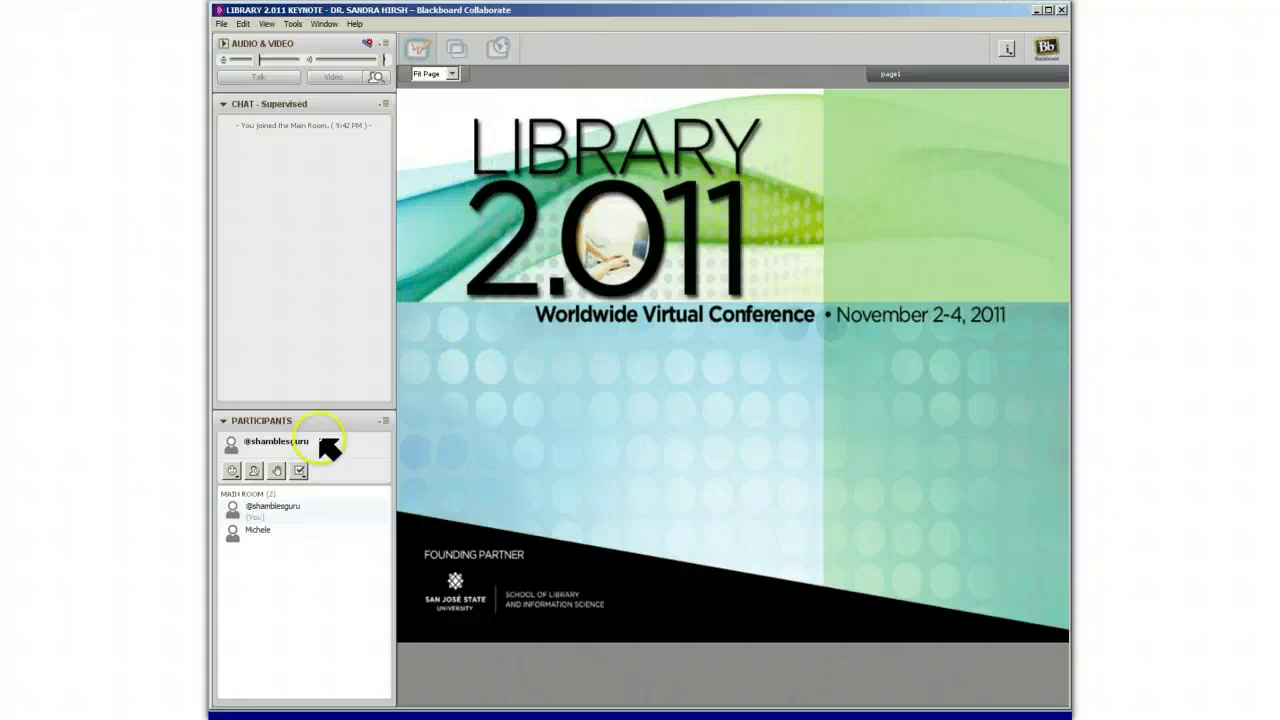
Step: Examine the Yes, No and None polling responses available in the participants area
left_click(299, 470)
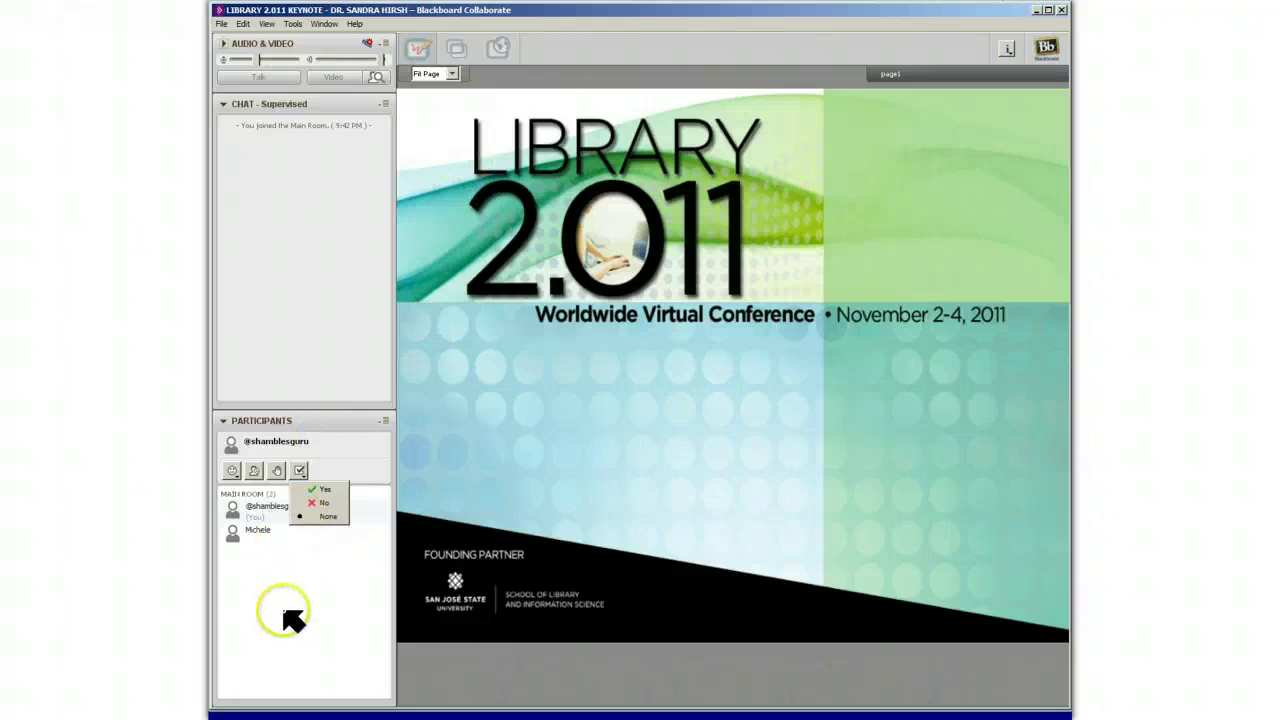
left_click(300, 533)
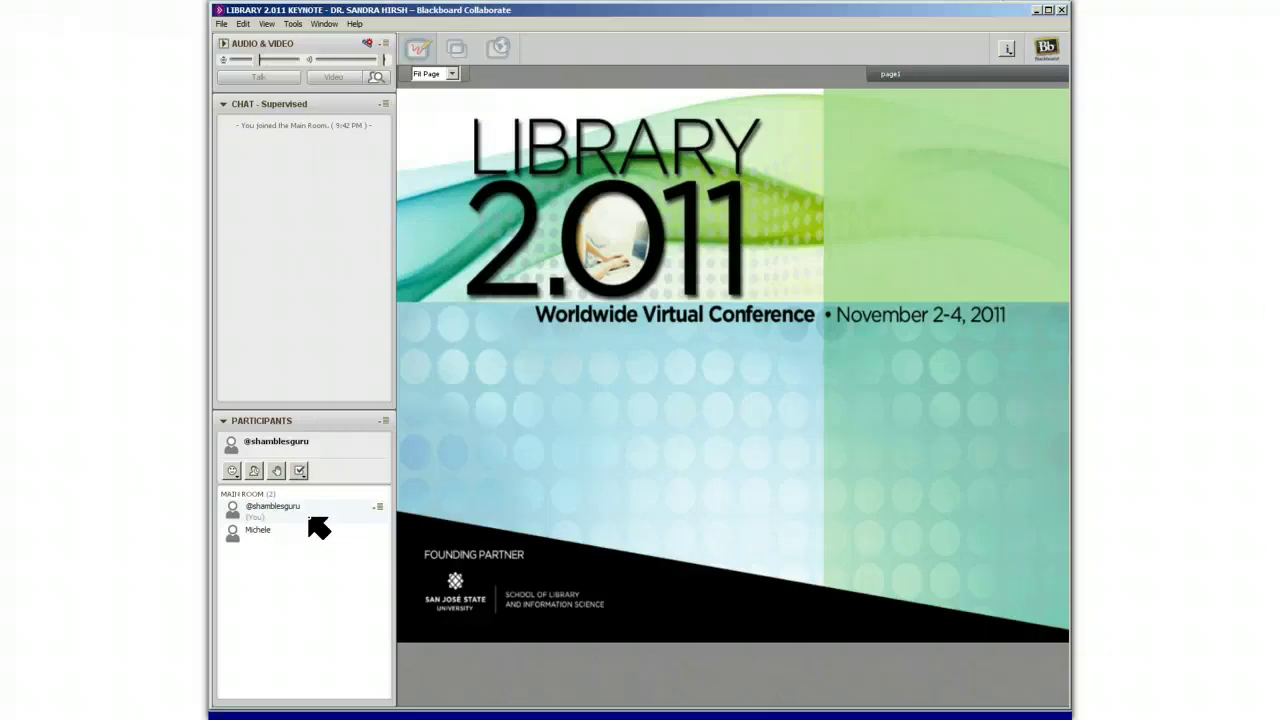
left_click(310, 515)
left_click(278, 530)
left_click(297, 470)
Step: Try moving the Participants and Chat panels out of their docked positions
left_click(303, 421)
mouse_move(306, 419)
left_mouse_down()
mouse_move(326, 434)
mouse_move(486, 435)
mouse_move(724, 410)
mouse_move(603, 374)
mouse_move(366, 400)
mouse_move(314, 393)
mouse_move(246, 414)
mouse_move(301, 421)
left_mouse_up()
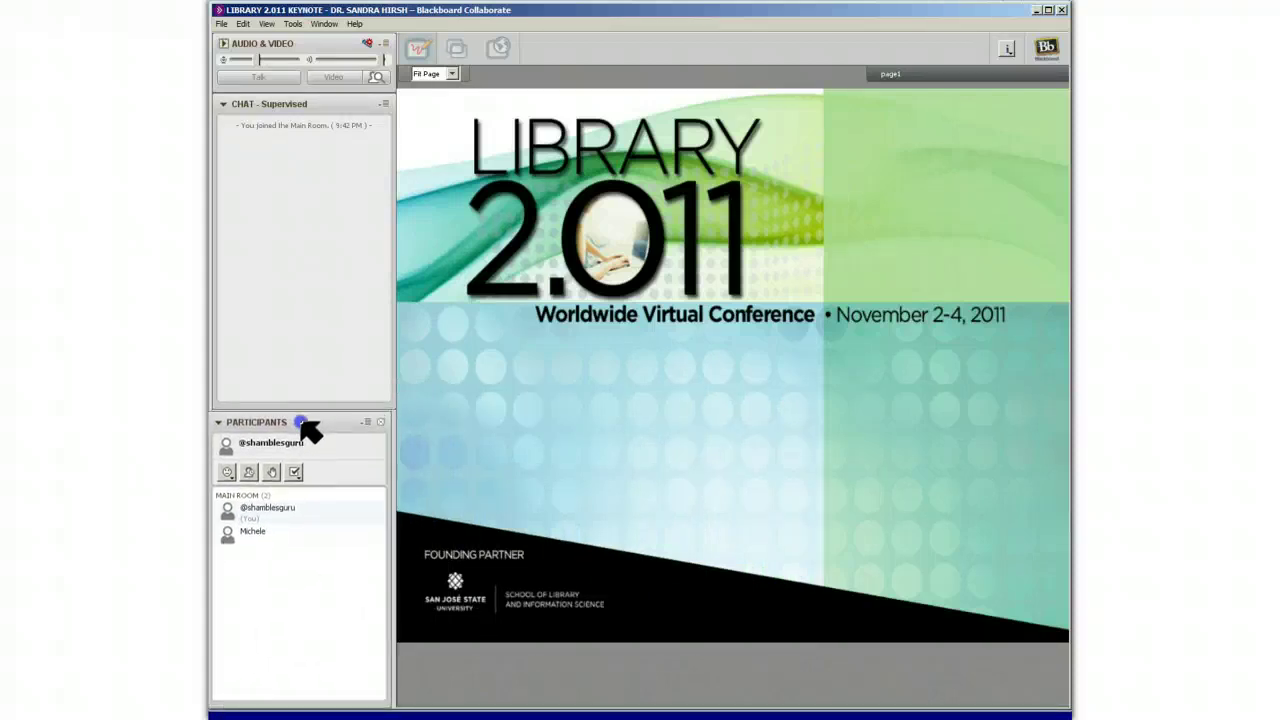
left_click_drag(300, 421, 303, 423)
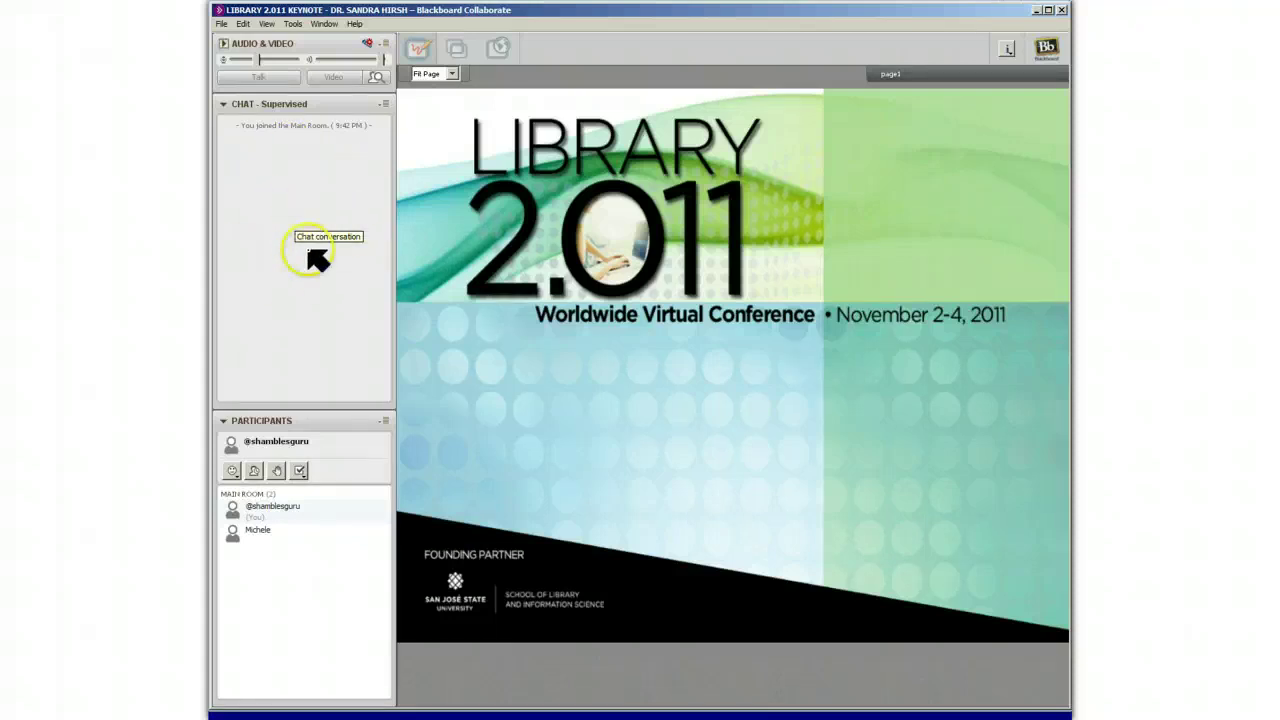
mouse_move(343, 110)
left_mouse_down()
mouse_move(355, 140)
mouse_move(357, 120)
left_mouse_up()
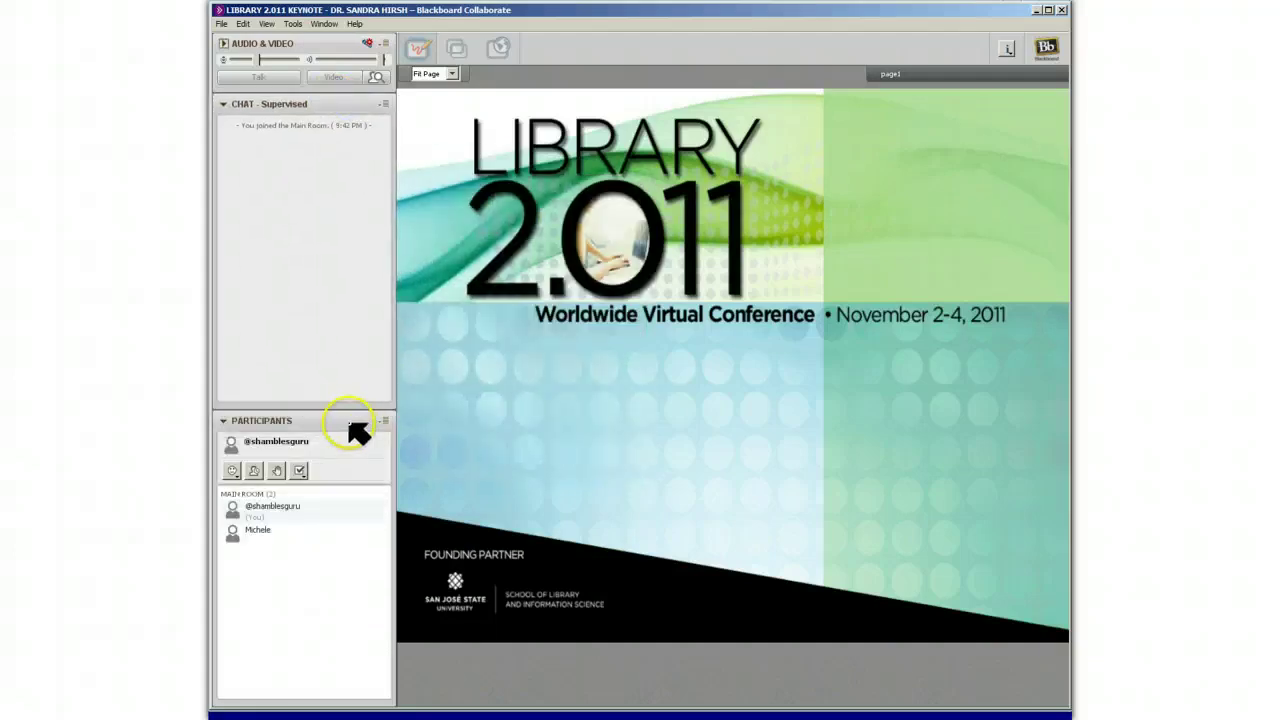
Step: Enlarge the Participants panel by moving its border with the Chat panel upward
left_click_drag(346, 409, 337, 366)
left_click(305, 268)
left_click(305, 245)
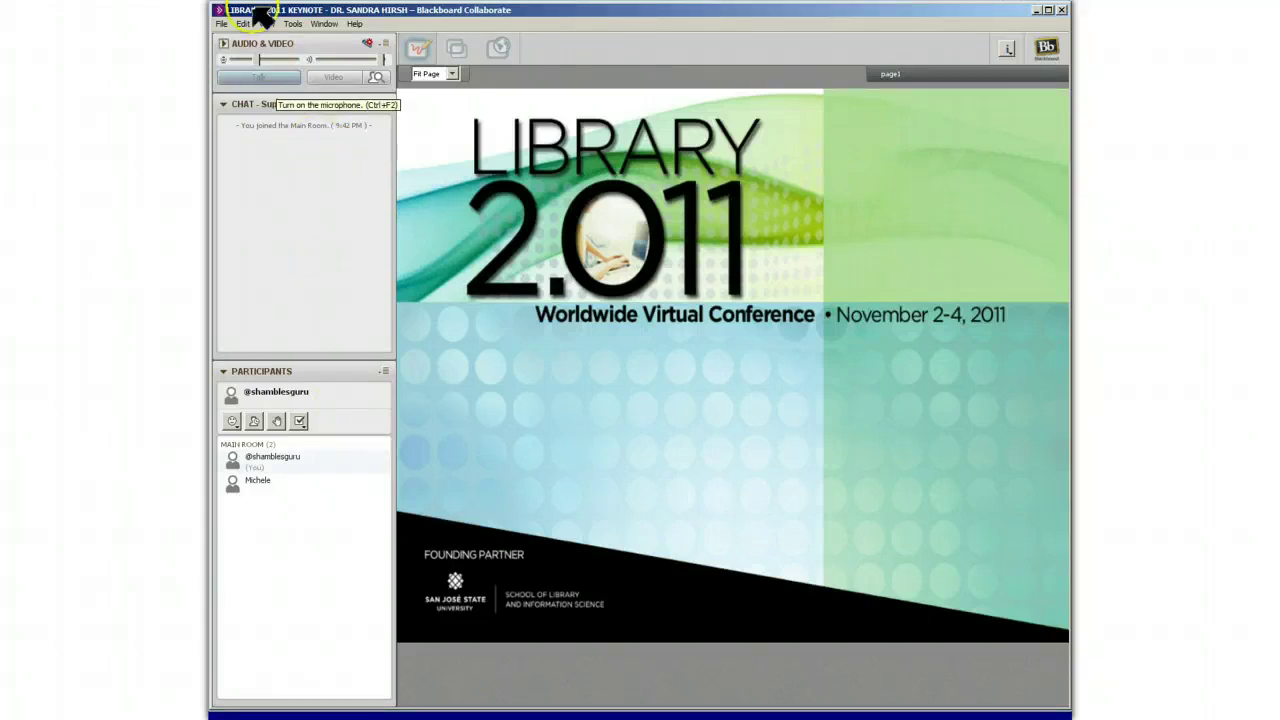
Step: Exit the Blackboard Collaborate session, confirm leaving it, and look over the Library 2.011 Conference Survey form
left_click(222, 23)
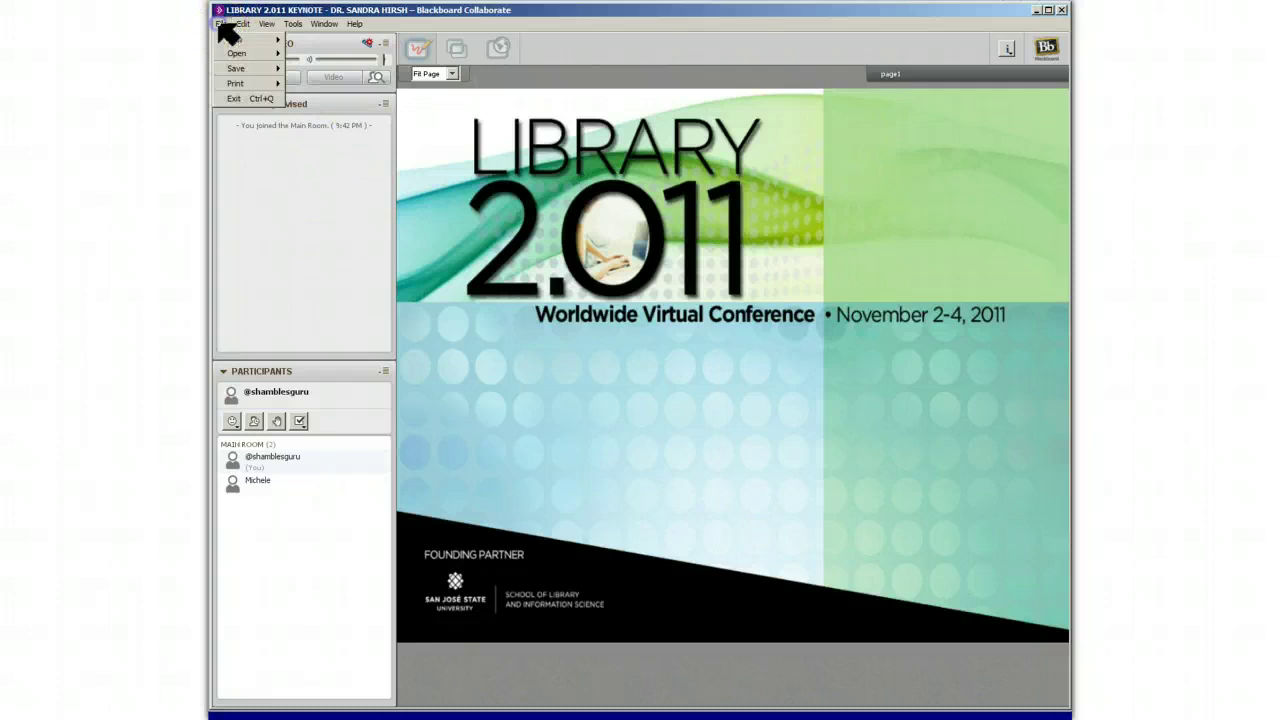
left_click(236, 99)
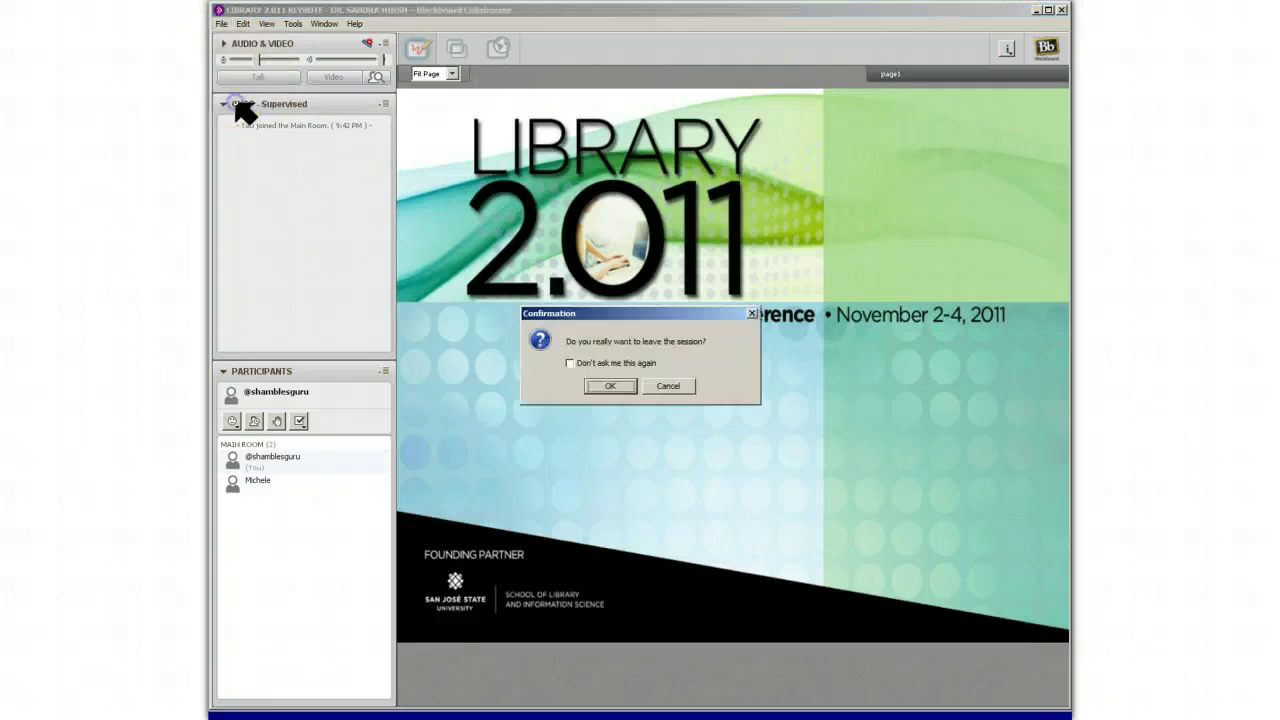
left_click(618, 387)
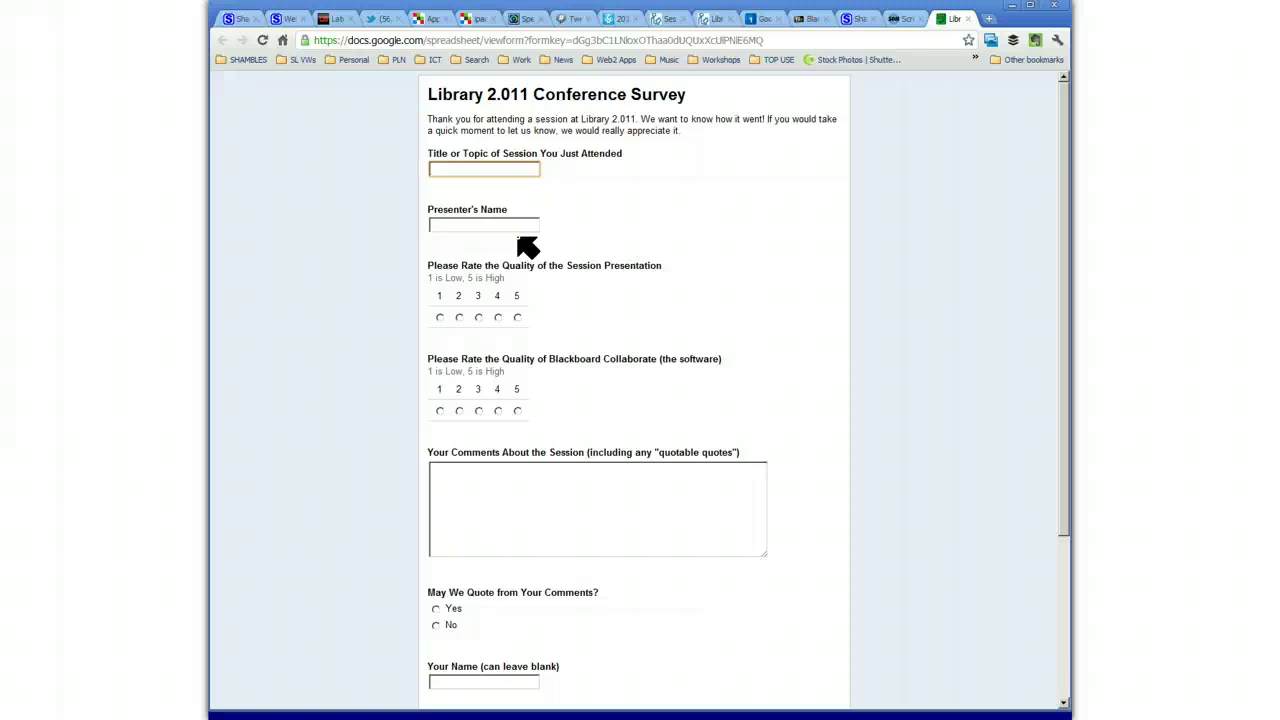
left_click(497, 249)
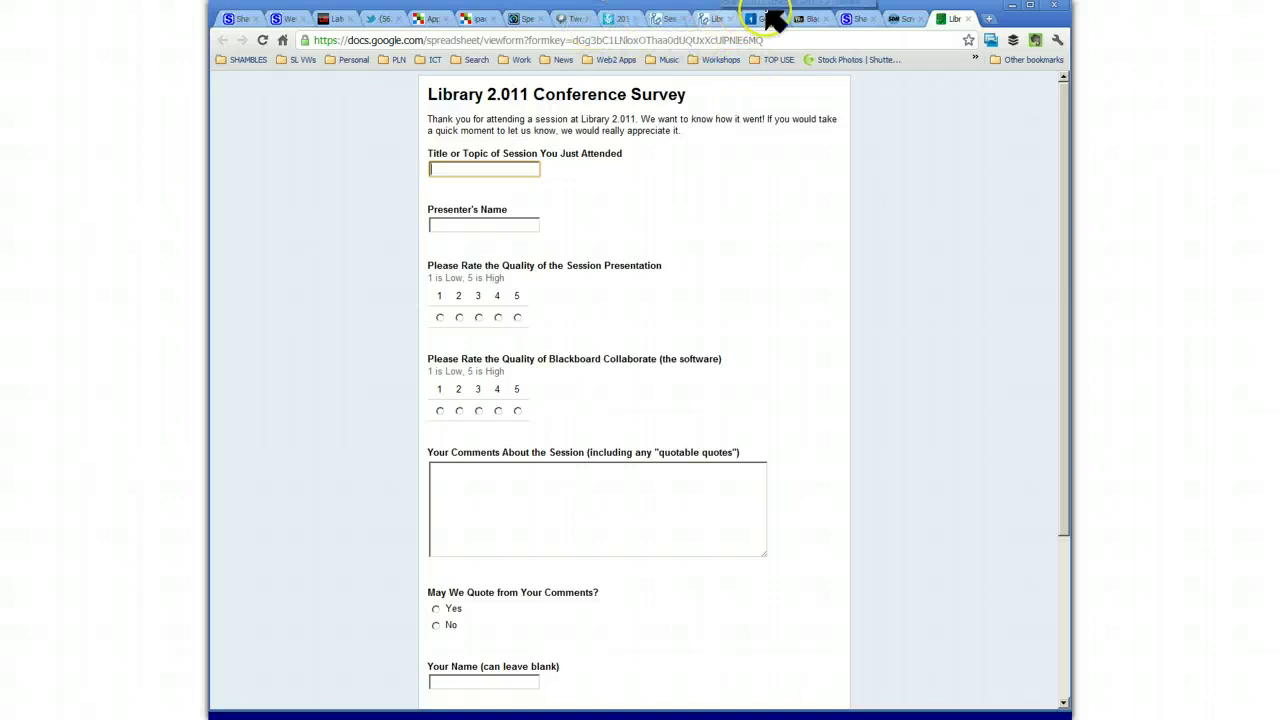
Step: Find the shambles.net page among the open browser pages and switch to the GlobalEd11.doc document in Microsoft Word
left_click(897, 20)
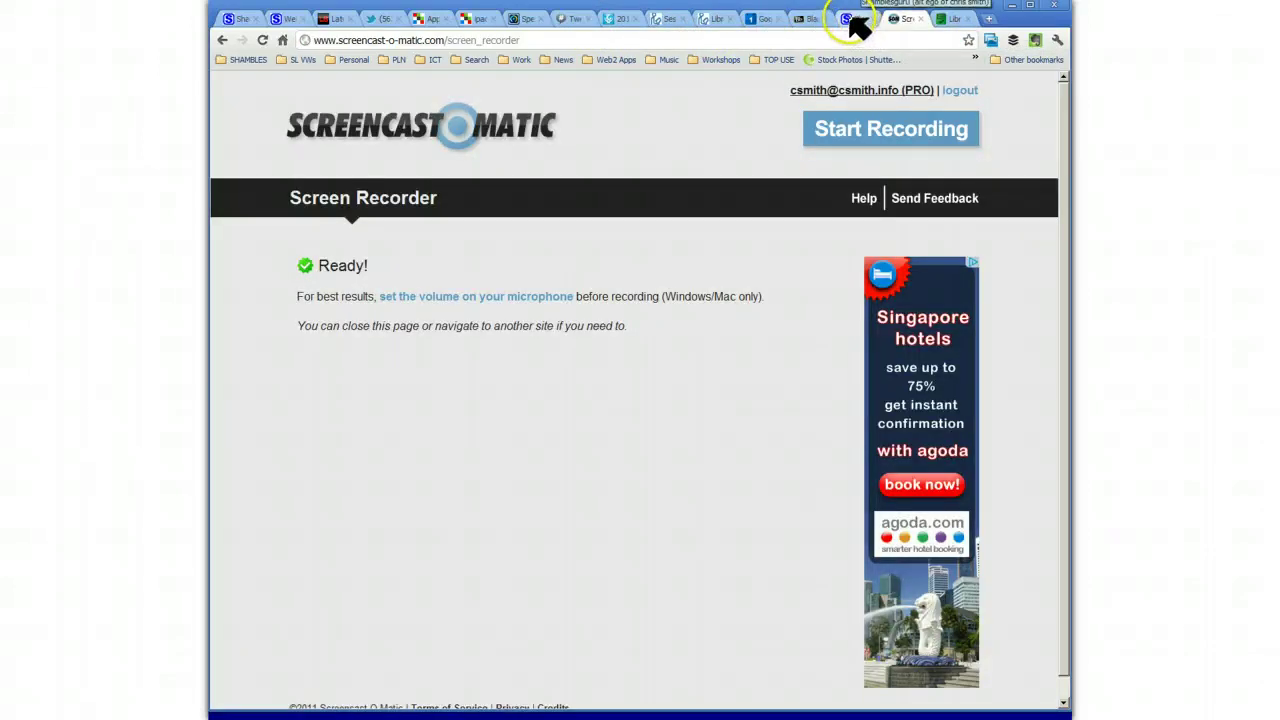
left_click(809, 22)
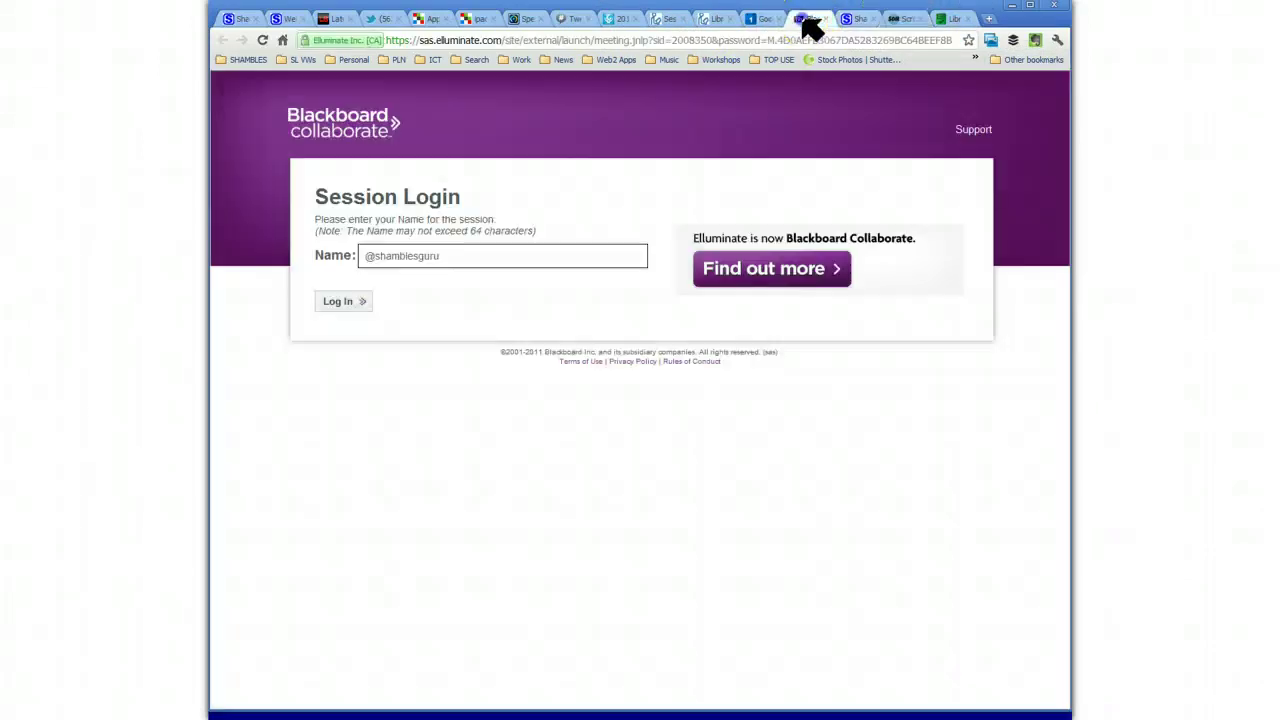
left_click(856, 22)
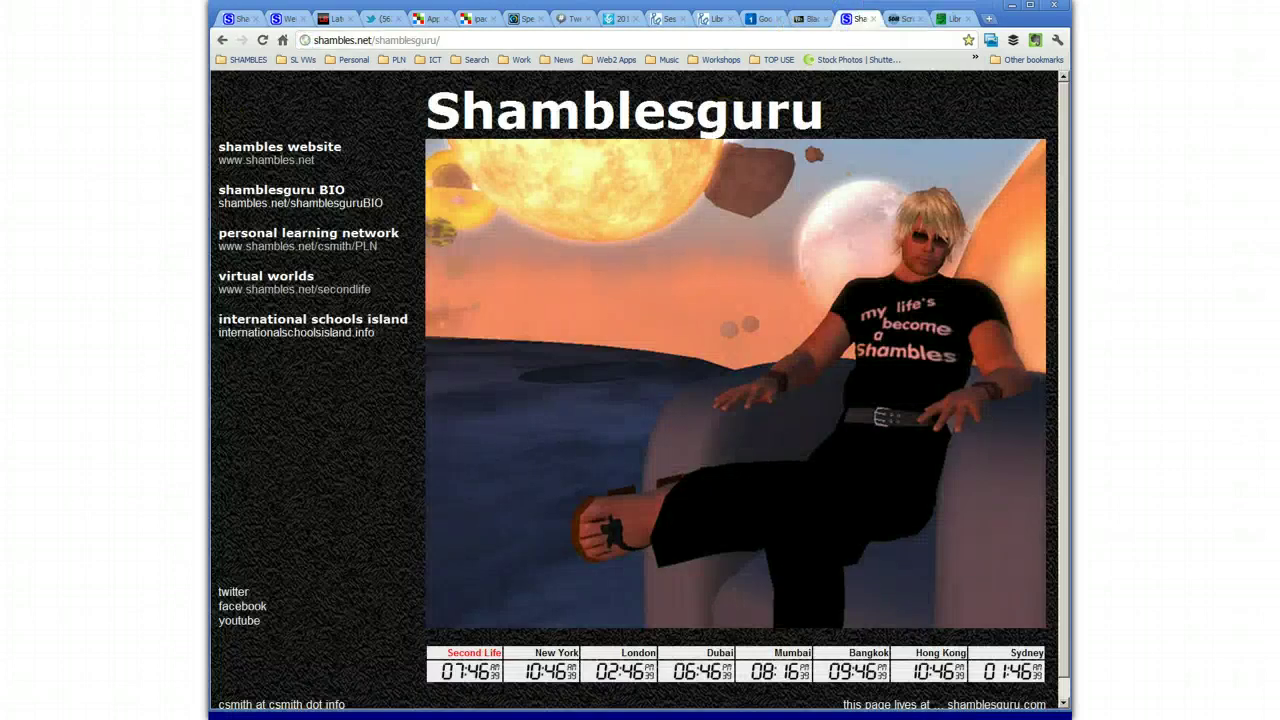
left_click_drag(208, 120, 886, 17)
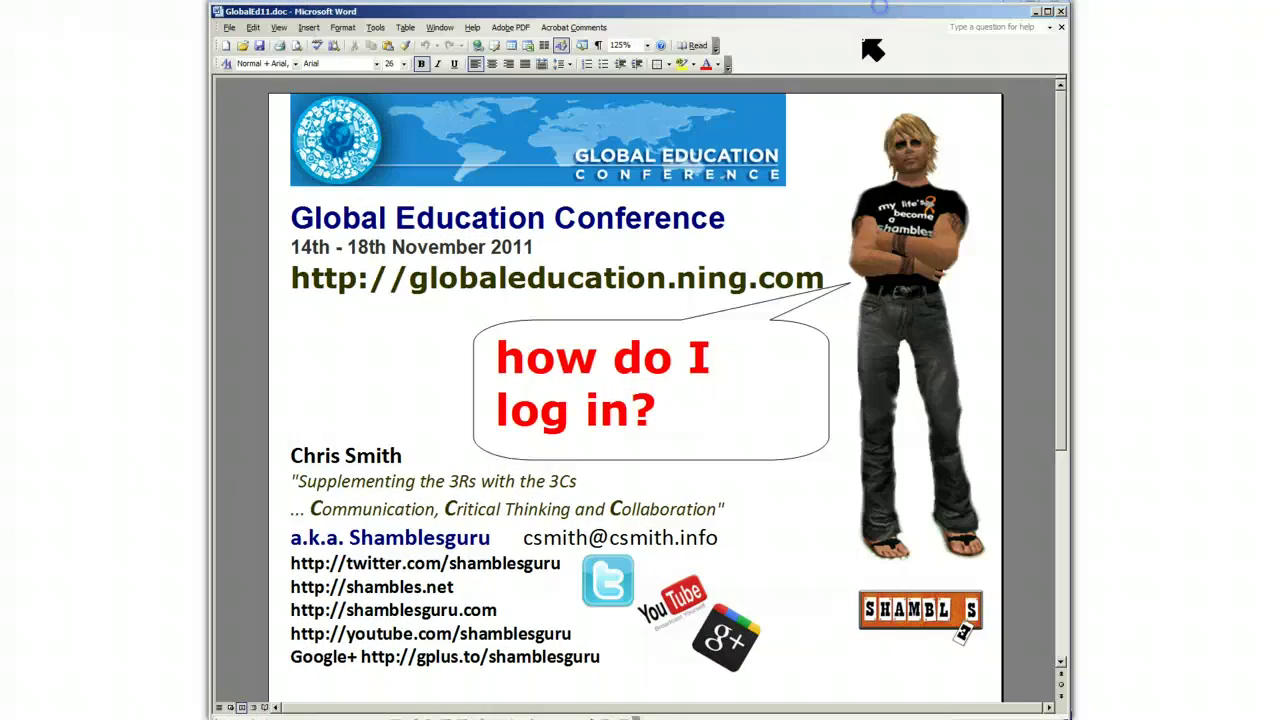